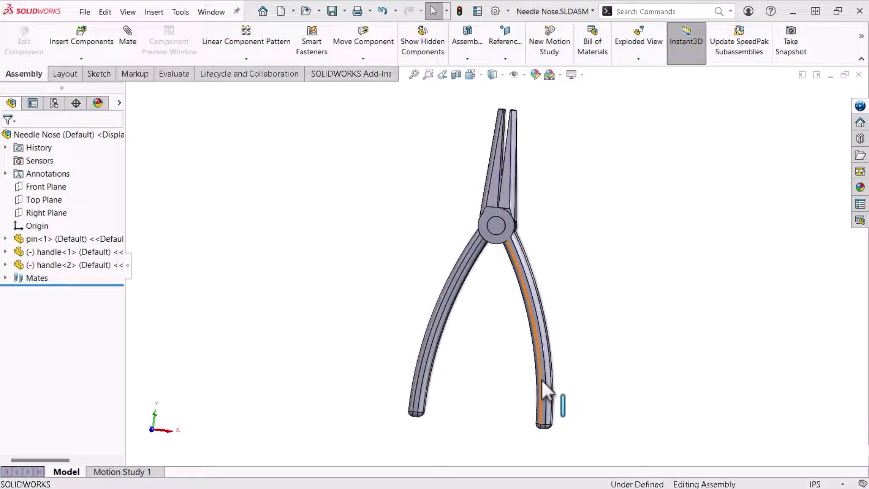
Swing a handle about the pin, then Ctrl-drag a handle copy and mate it concentric to the pin.
mouse_move(541, 378)
mouse_down()
mouse_move(575, 380)
mouse_move(548, 385)
mouse_up()
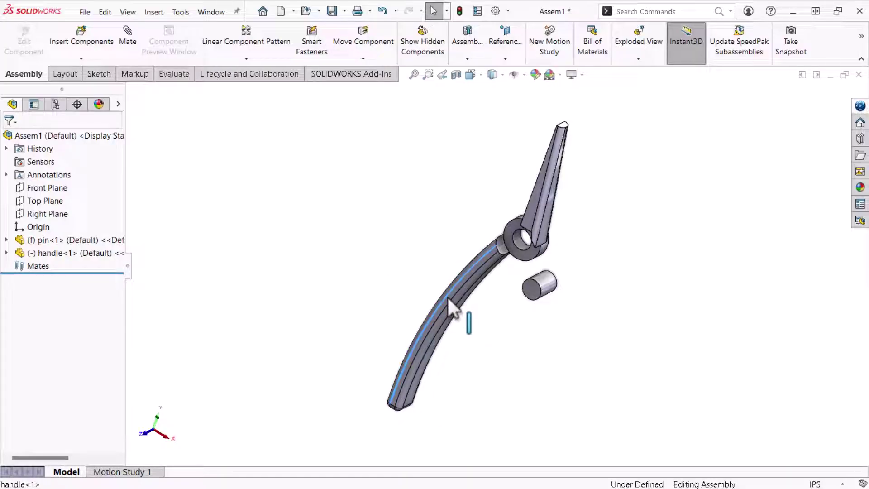
ctrl+drag(447, 297, 599, 297)
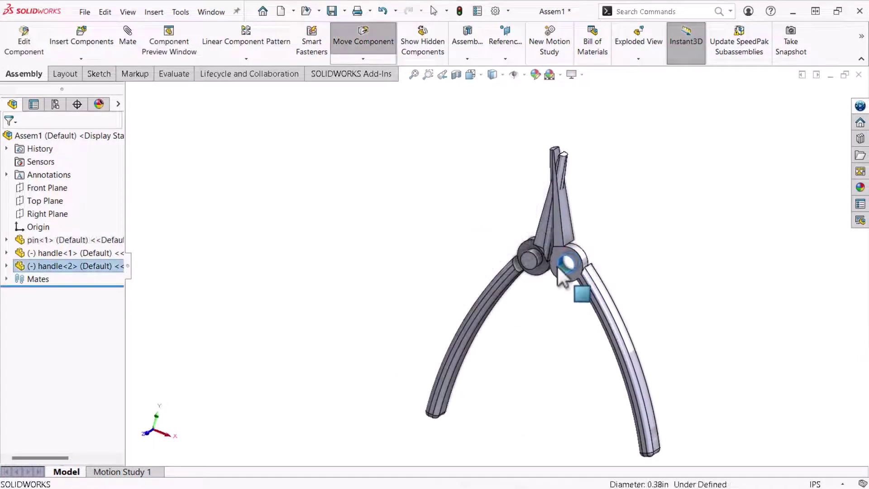
alt+drag(557, 265, 543, 270)
click(706, 236)
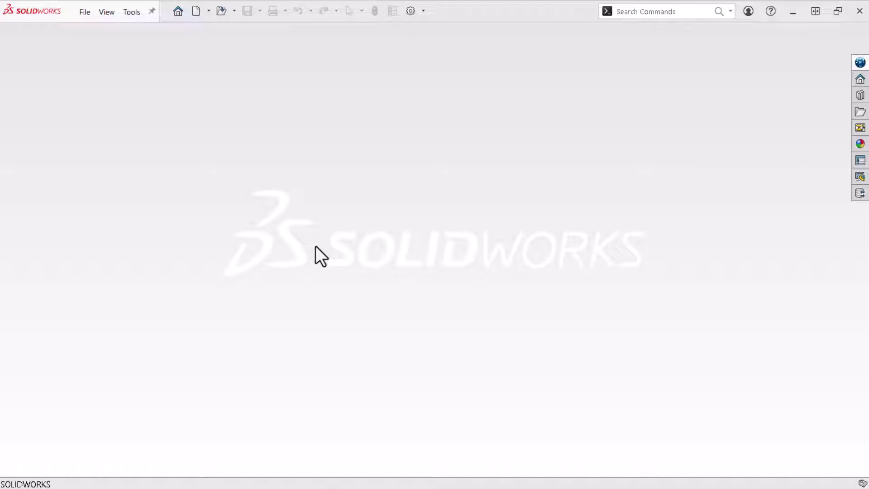
Create a new blank assembly, Assem1, without inserting any component.
click(196, 12)
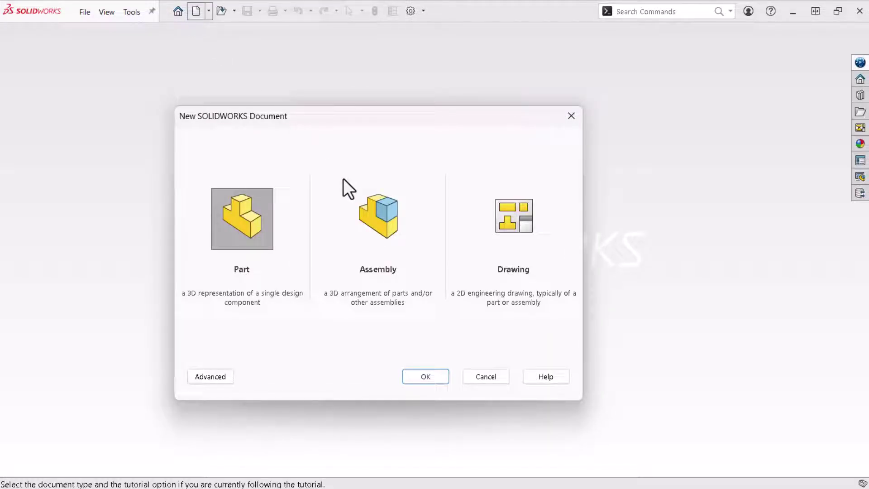
click(367, 211)
click(427, 375)
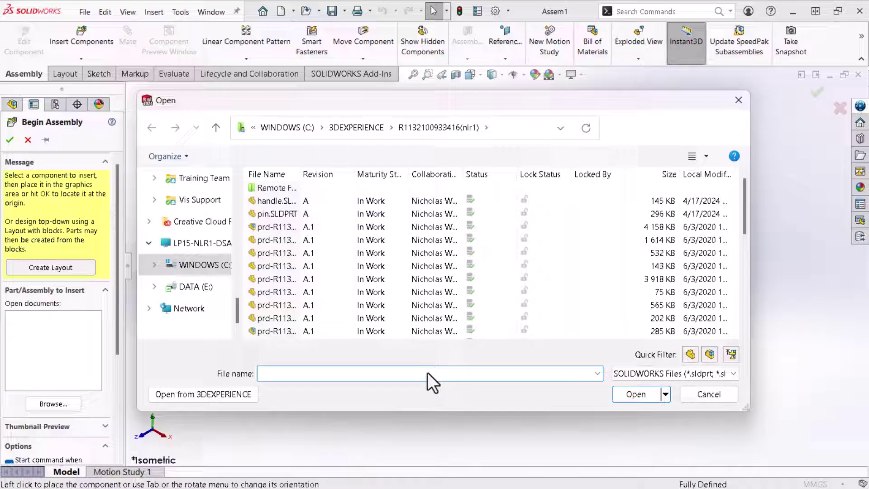
click(685, 390)
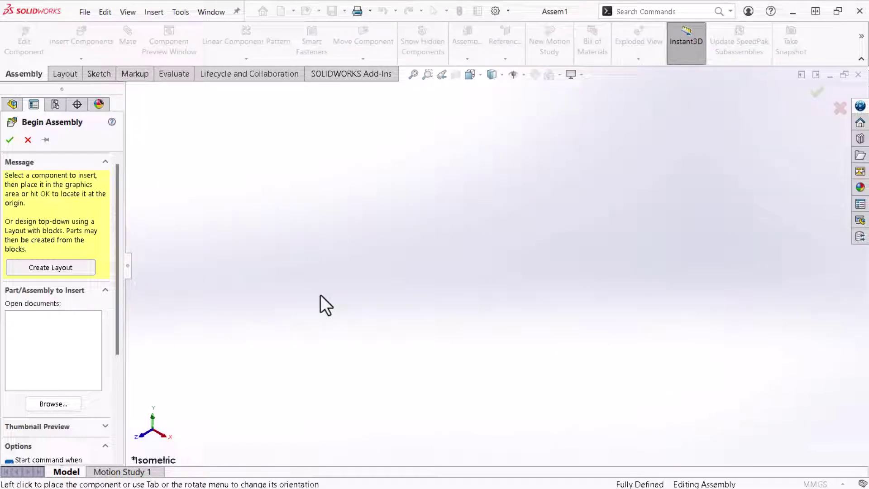
drag(118, 238, 128, 382)
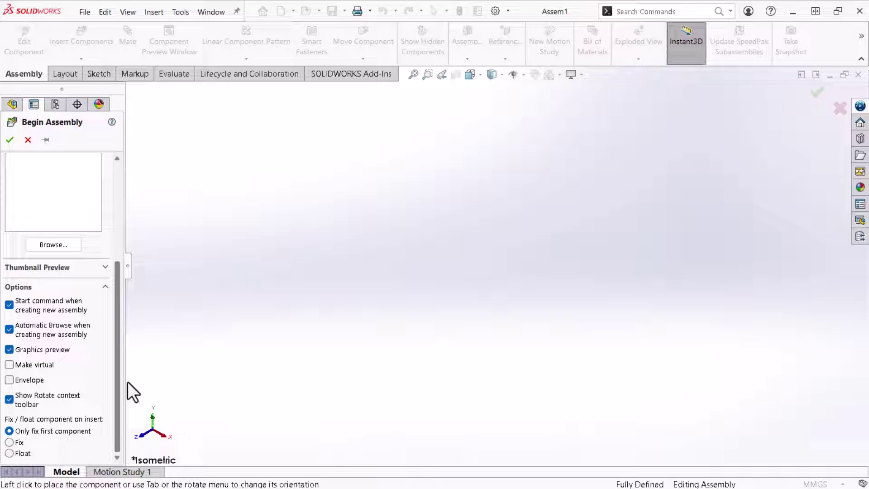
drag(117, 336, 124, 237)
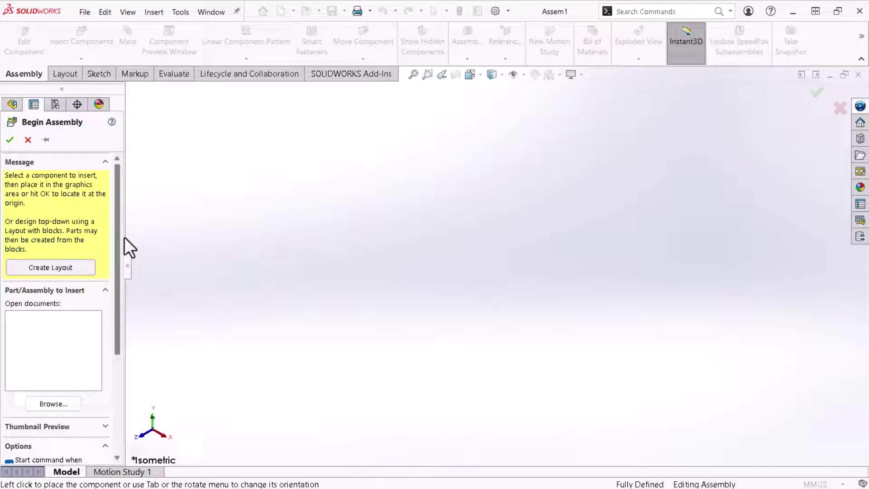
Browse for a part to insert into Assem1.
click(54, 401)
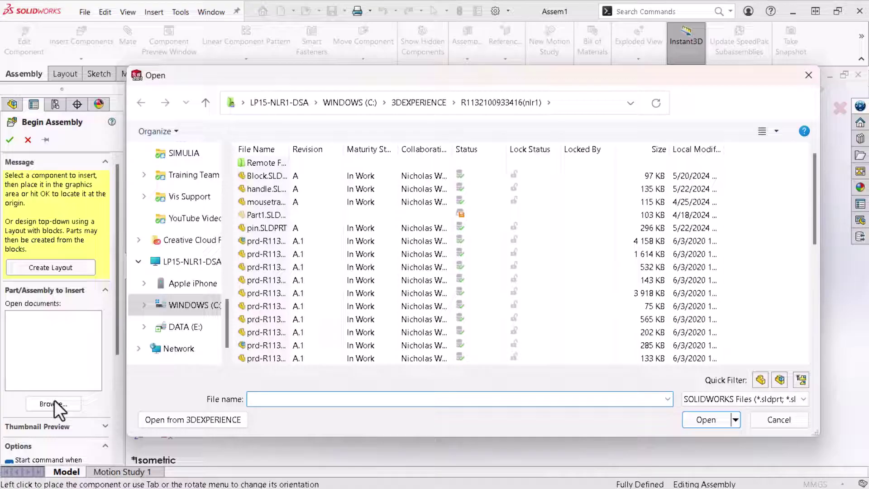
Insert pin from the 3DEXPERIENCE Pliers bookmark as the fixed first component at the origin.
click(148, 421)
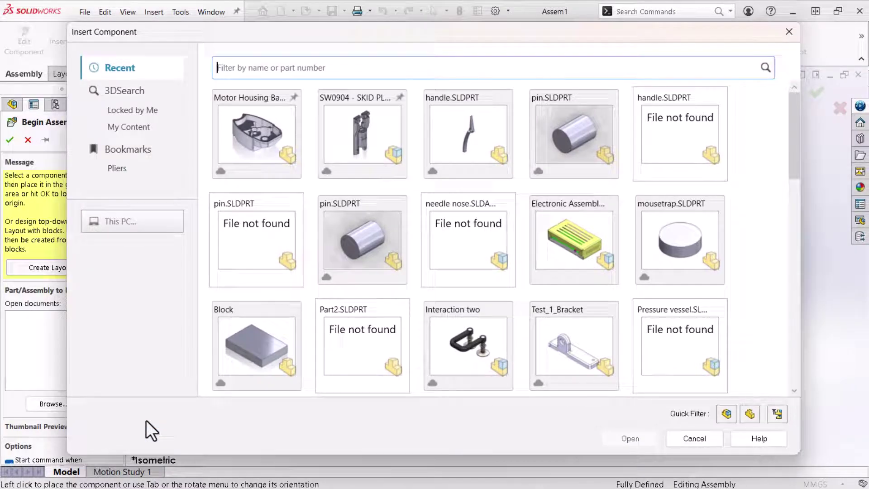
click(121, 153)
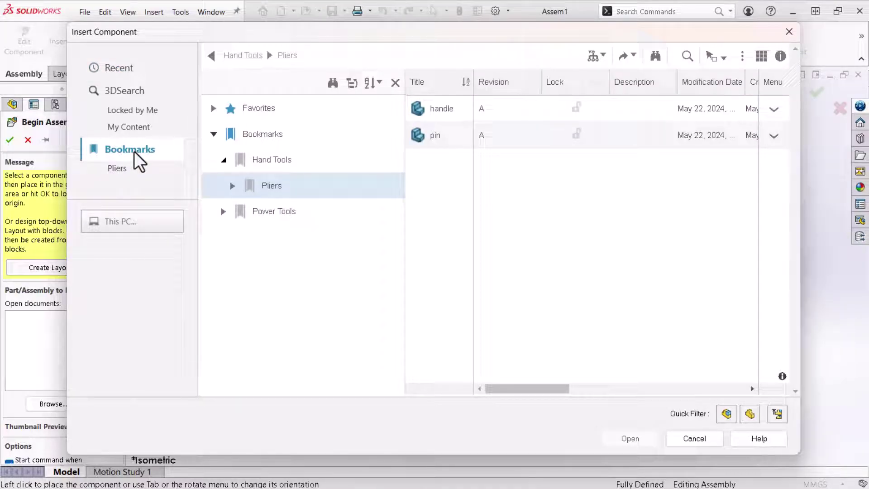
click(420, 138)
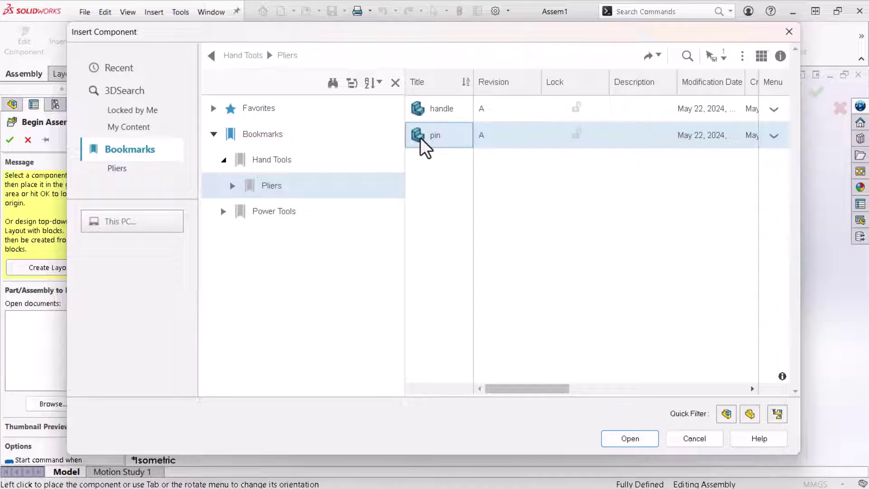
click(620, 437)
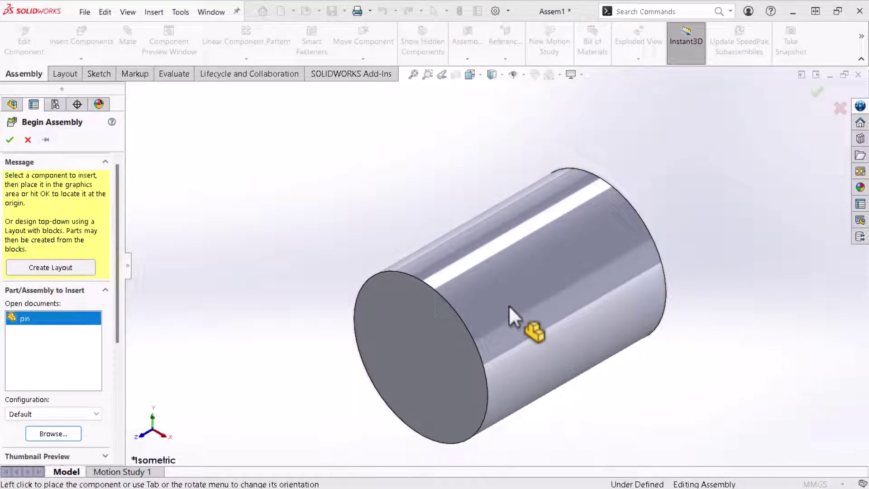
key(Return)
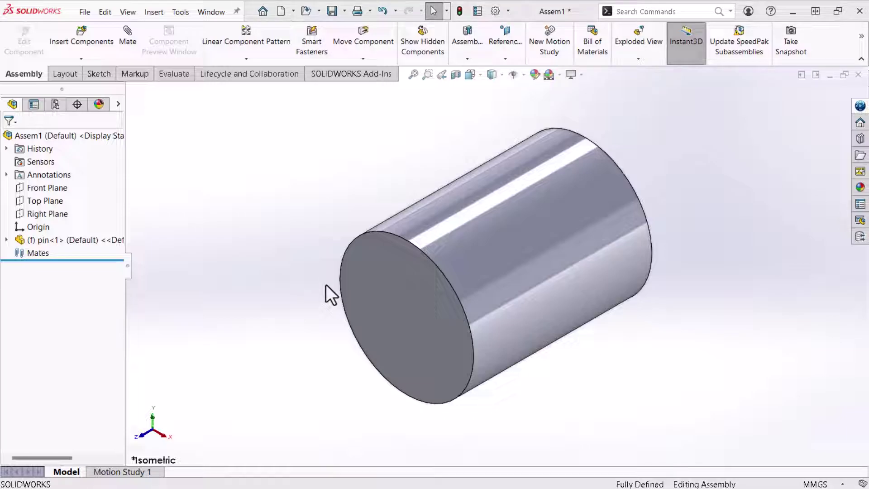
Switch the assembly units to IPS and the scene background to Plain White.
click(815, 484)
click(787, 450)
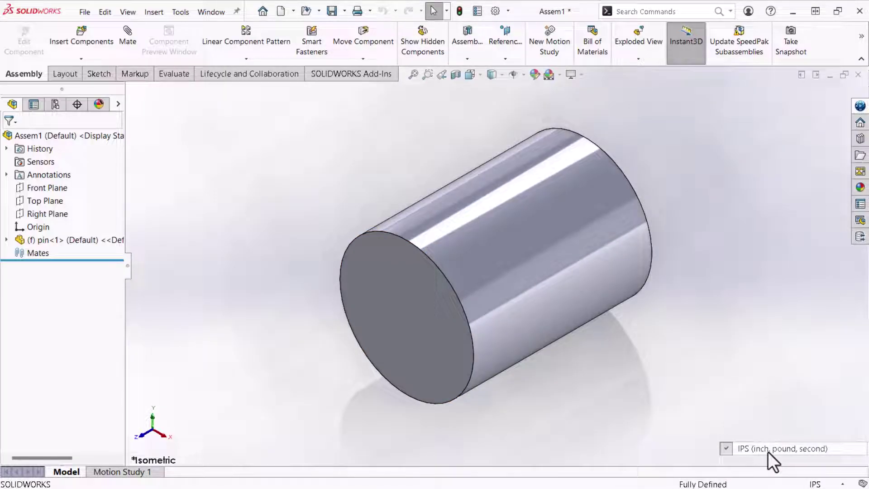
click(560, 75)
click(571, 104)
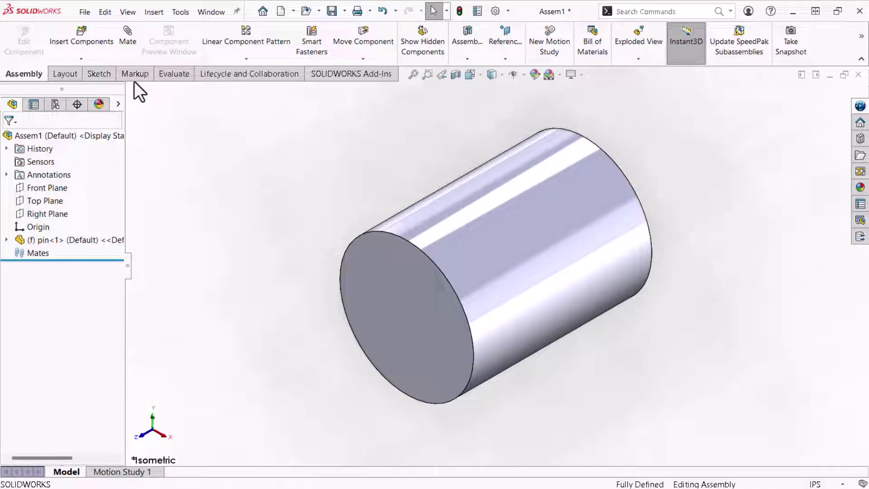
Insert handle from the Pliers bookmark, place it beside the pin, and fit the view.
click(80, 45)
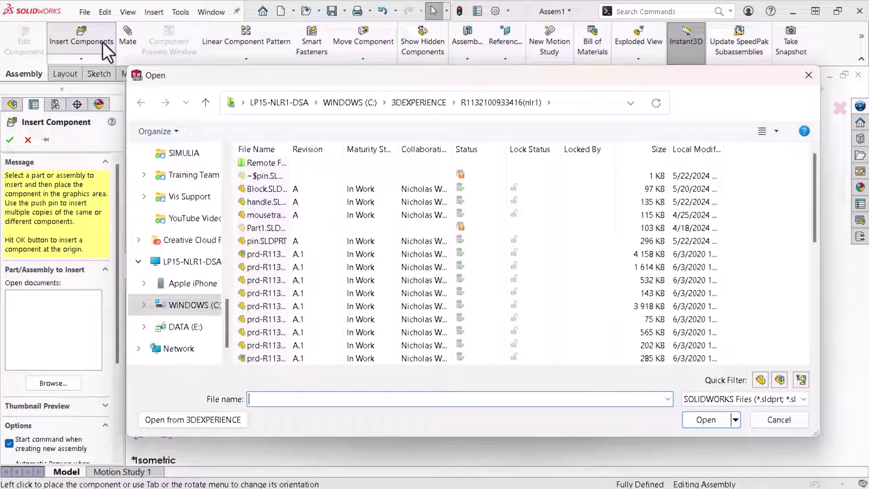
click(177, 418)
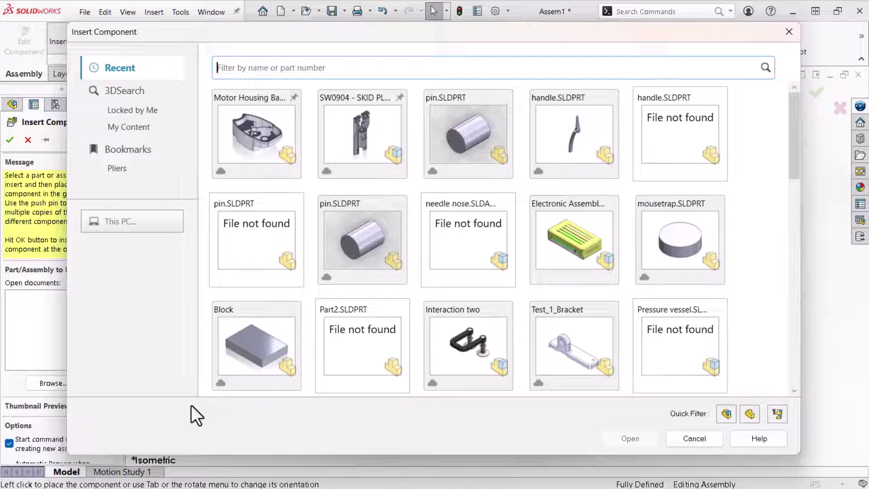
click(131, 150)
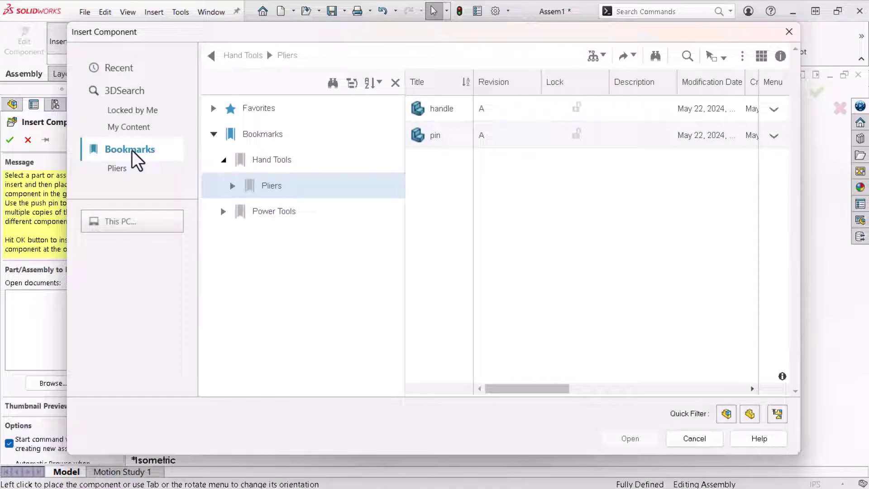
click(423, 115)
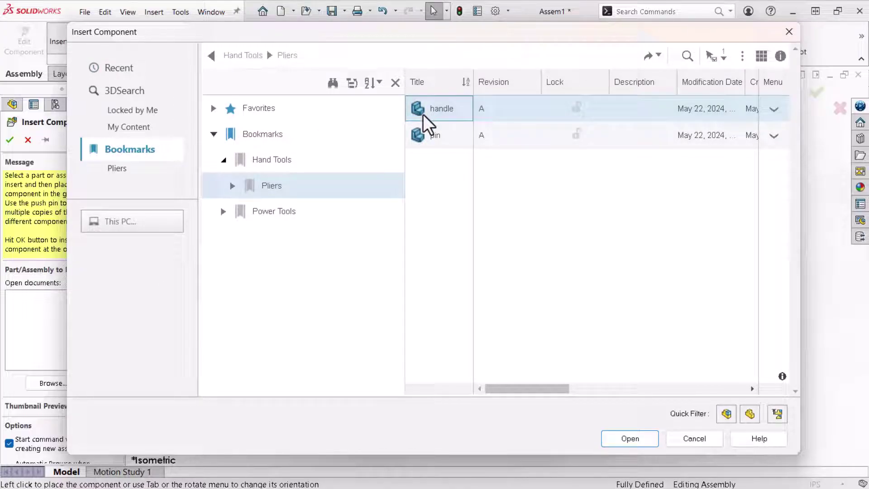
click(616, 440)
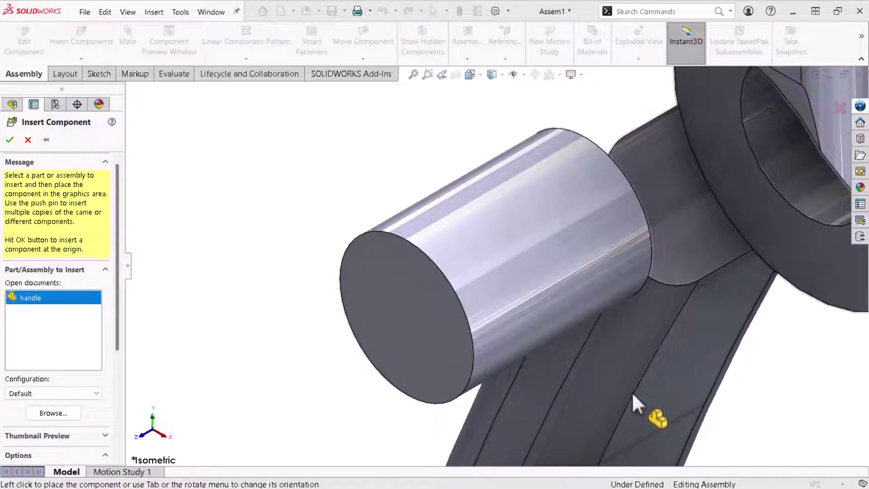
middle_drag(631, 392, 227, 368)
scroll(227, 367, down, 5)
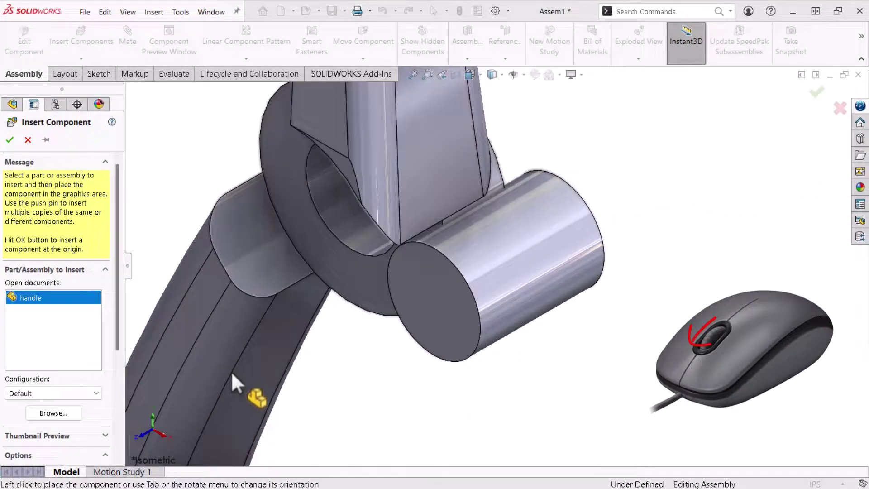
scroll(252, 371, down, 4)
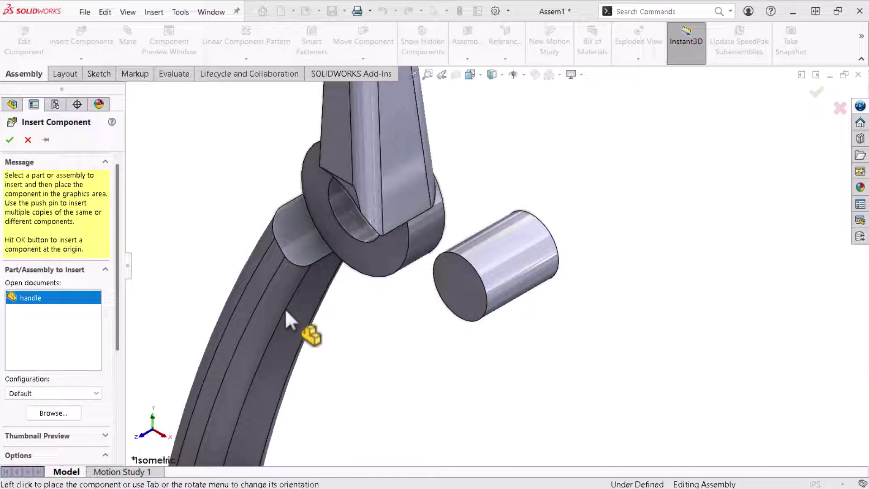
click(284, 308)
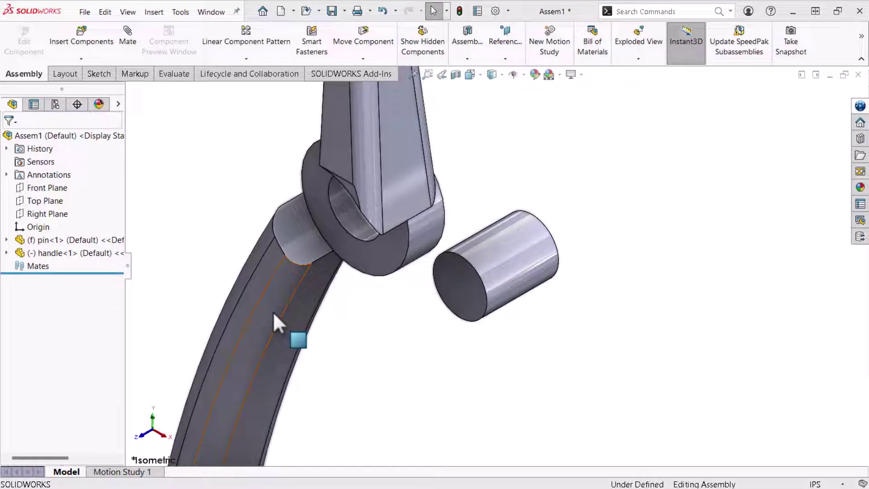
key(f)
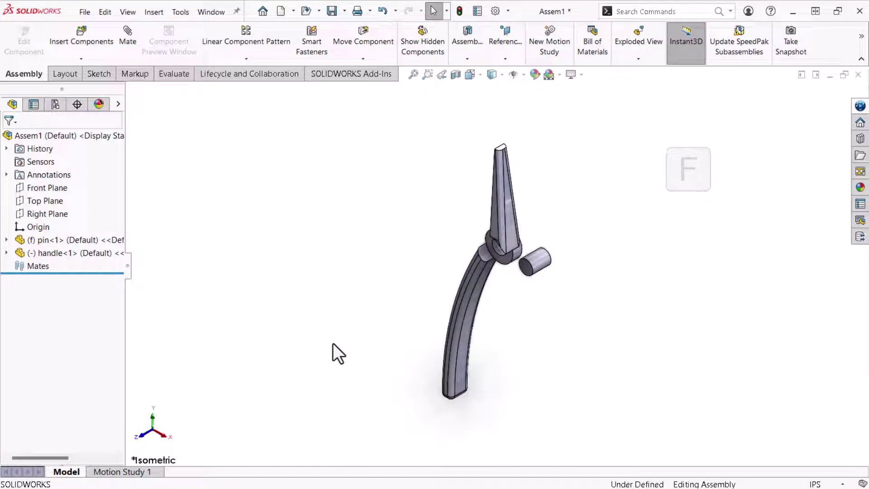
Ctrl-drag a second handle copy, handle<2>, opposite the first.
middle_drag(333, 343, 260, 248)
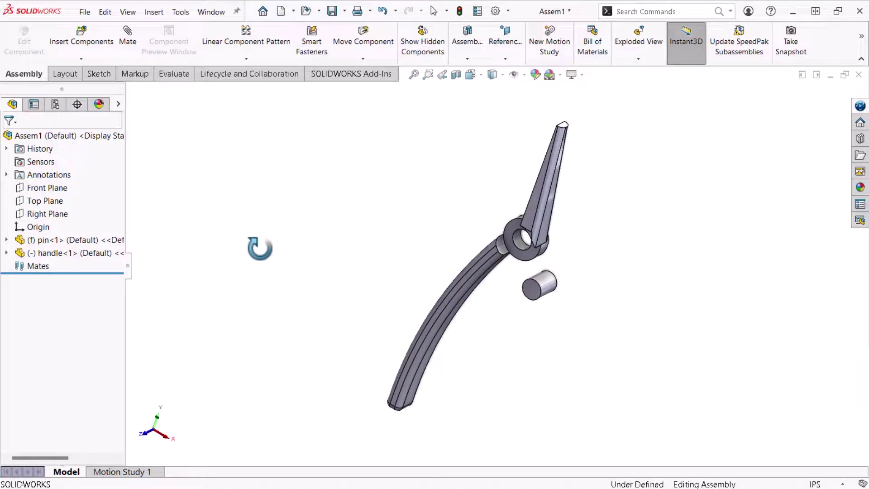
key(Escape)
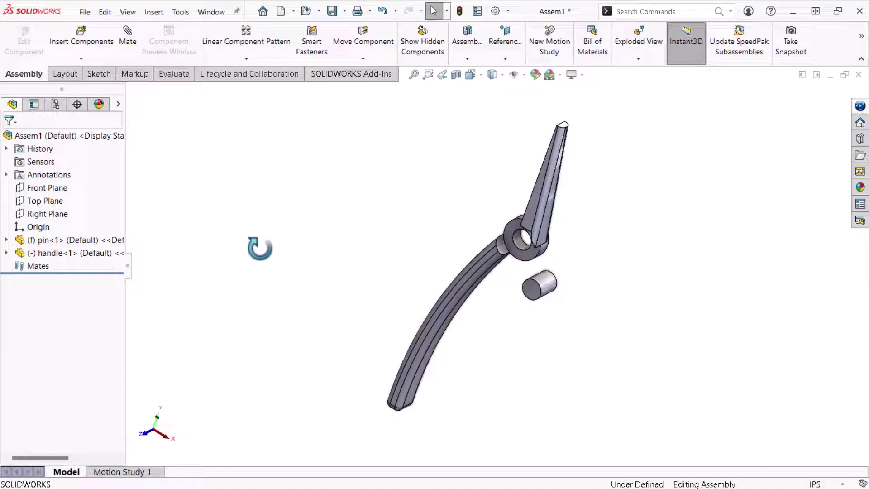
key(ctrl)
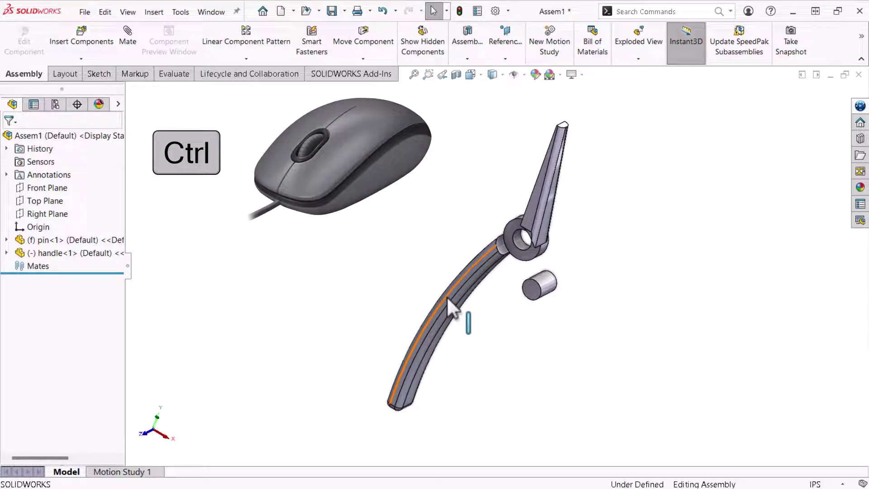
ctrl+drag(447, 297, 599, 297)
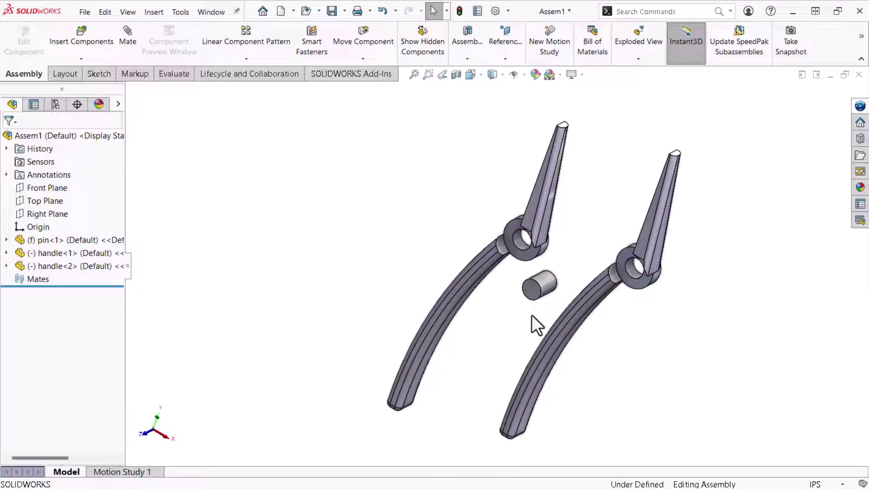
Spread both handles away from the pin and confirm the fixed pin won't move.
drag(576, 335, 603, 346)
drag(465, 292, 420, 289)
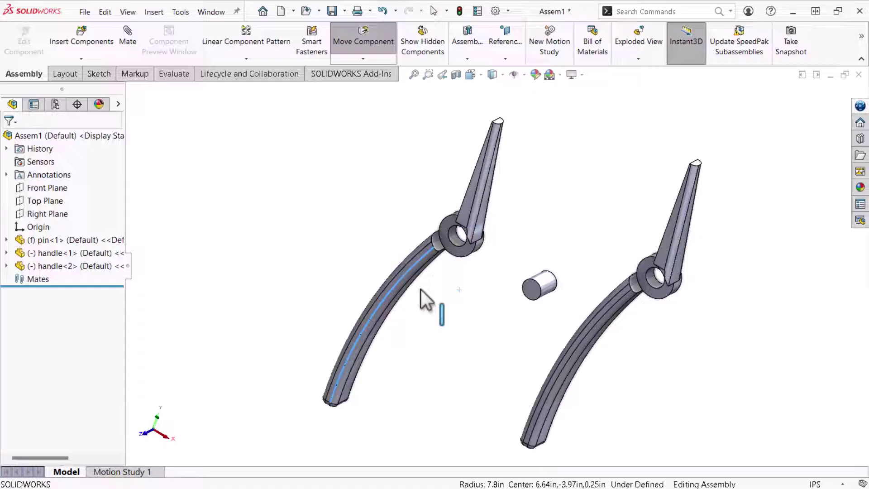
drag(531, 295, 480, 278)
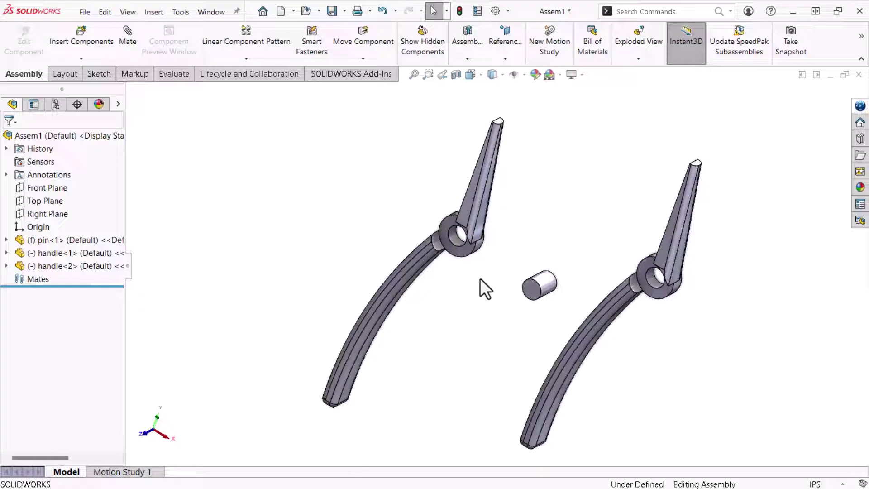
Set pin<1> to Float and drag it toward the left handle.
right_click(86, 241)
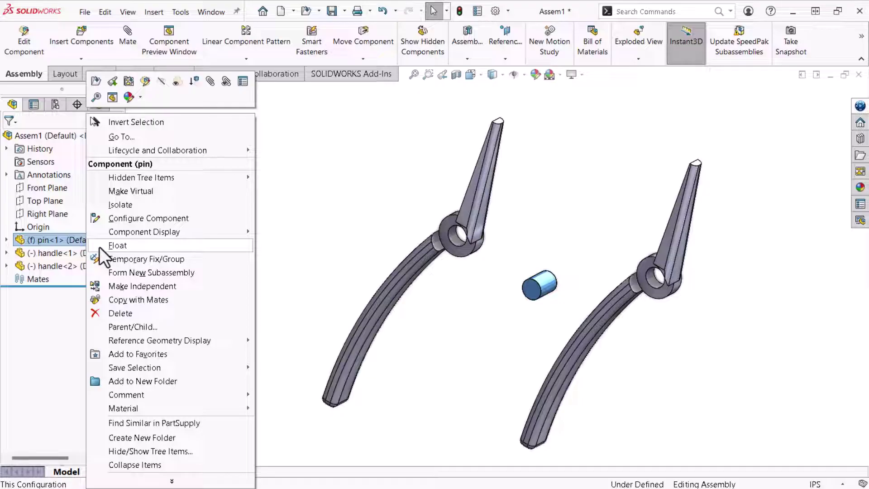
click(101, 247)
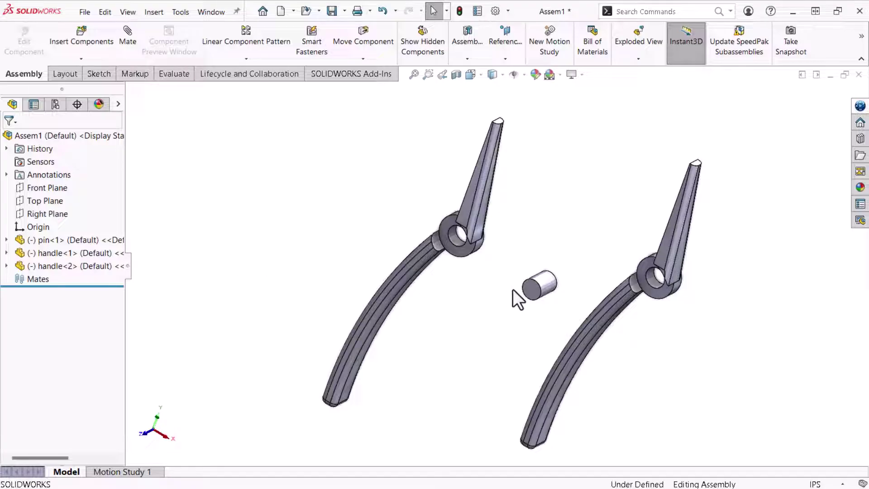
drag(531, 292, 485, 284)
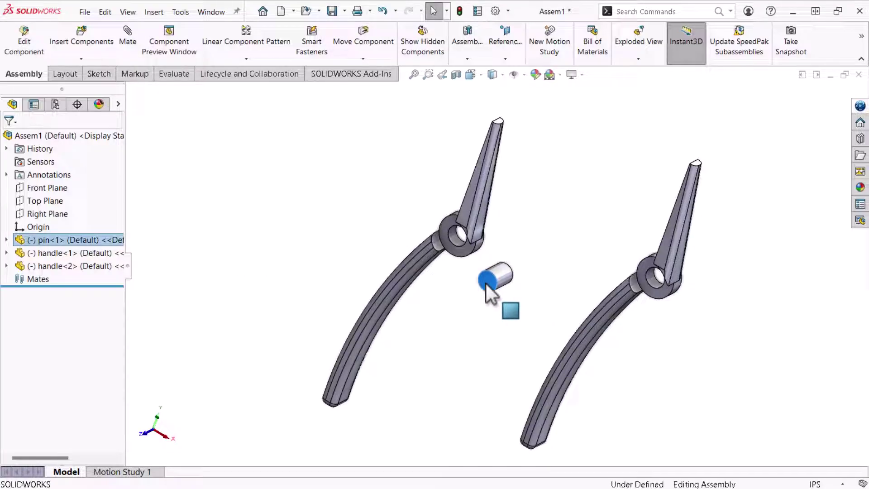
click(447, 312)
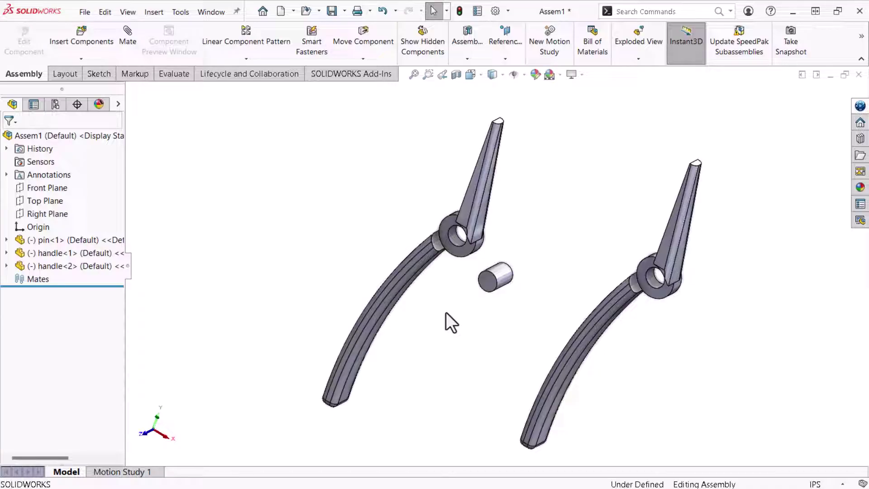
Mate the pin's origin coincident to the assembly origin and verify the pin no longer moves.
click(6, 240)
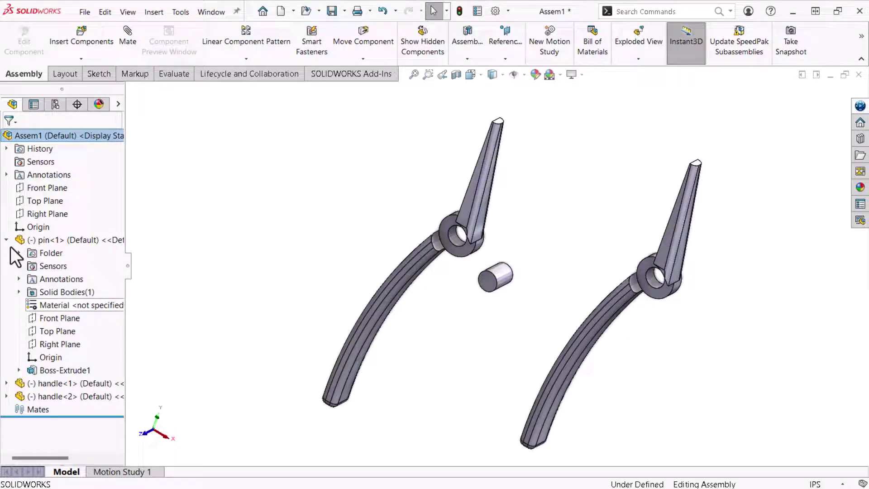
click(47, 357)
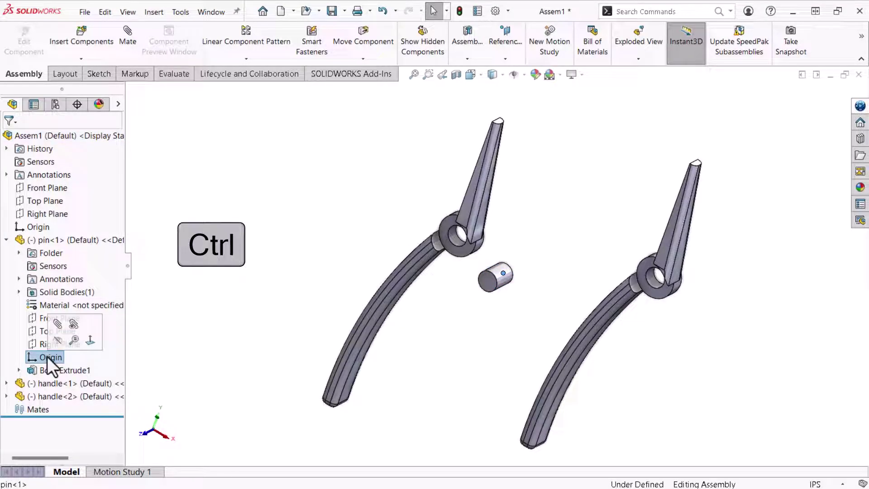
ctrl+click(37, 227)
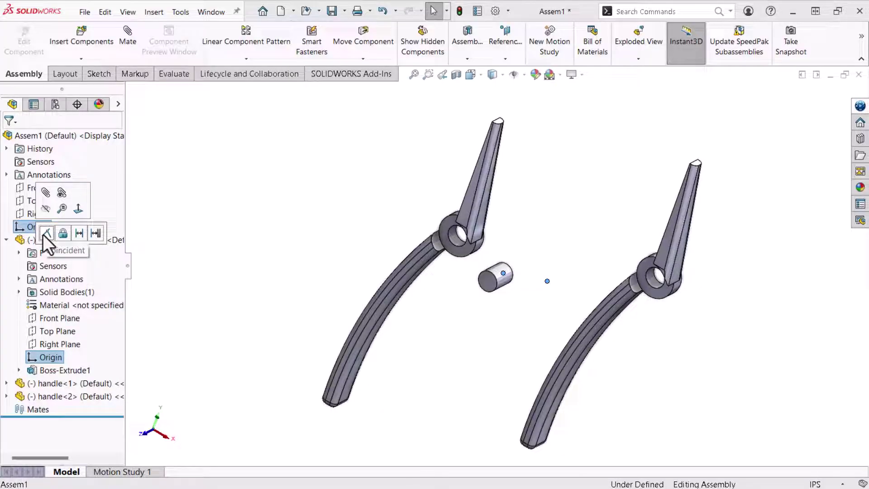
click(46, 233)
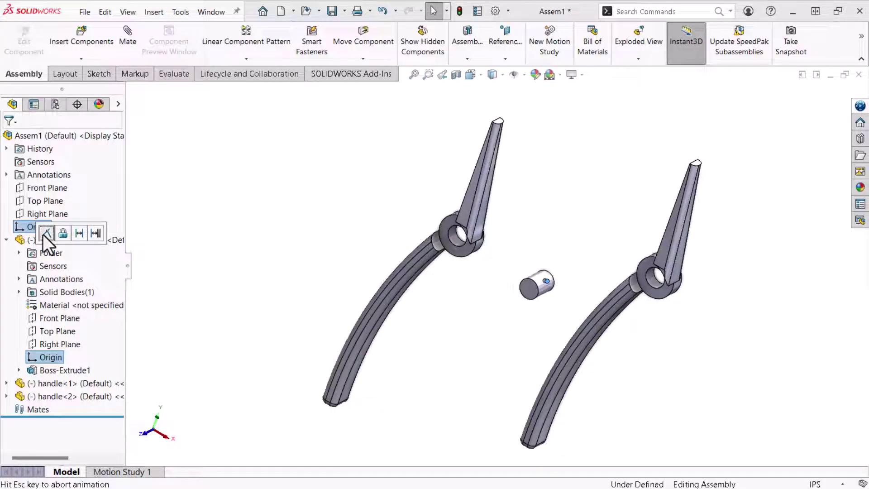
click(7, 240)
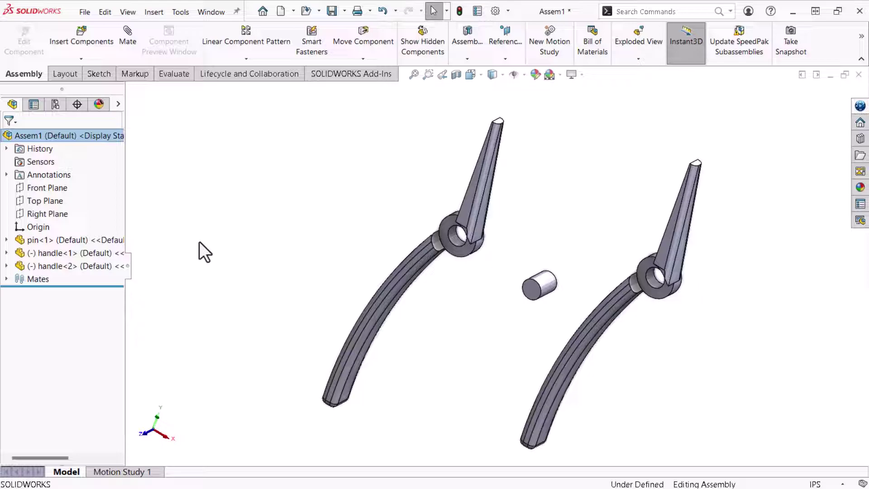
drag(543, 283, 491, 271)
click(490, 305)
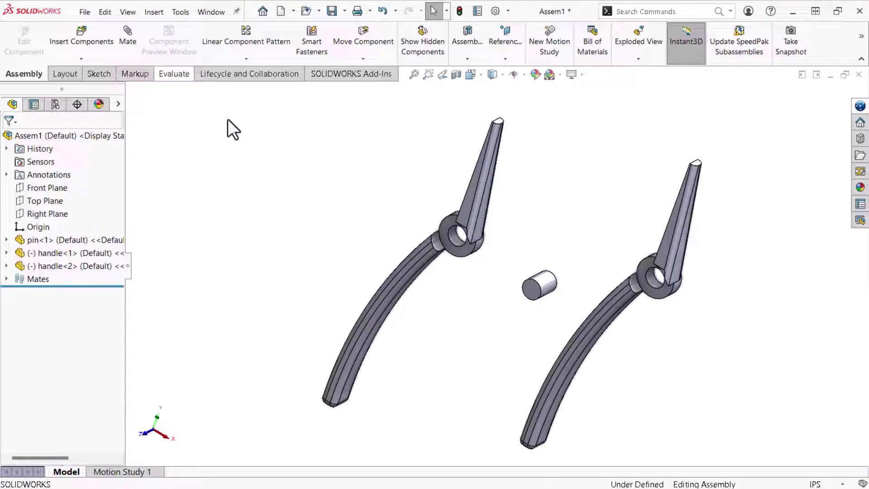
Mate the pin's end face coincident with handle<1>'s ring face, then test the handle's swing.
click(129, 48)
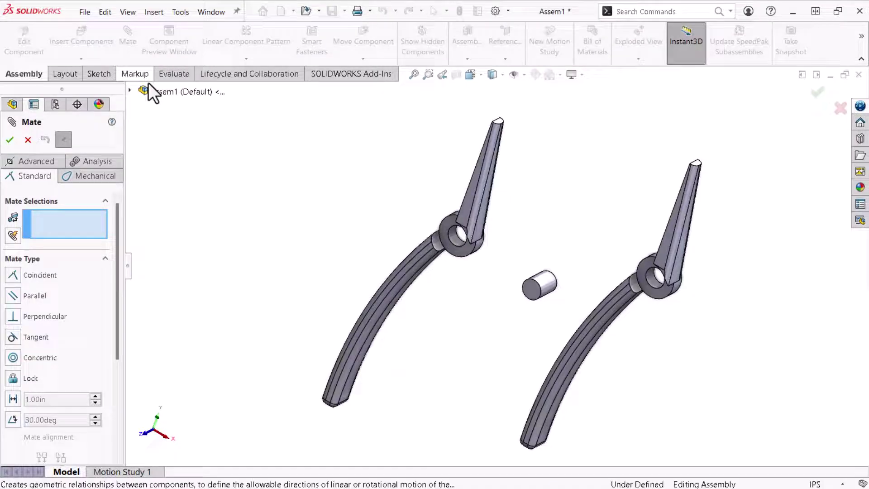
middle_drag(312, 285, 181, 278)
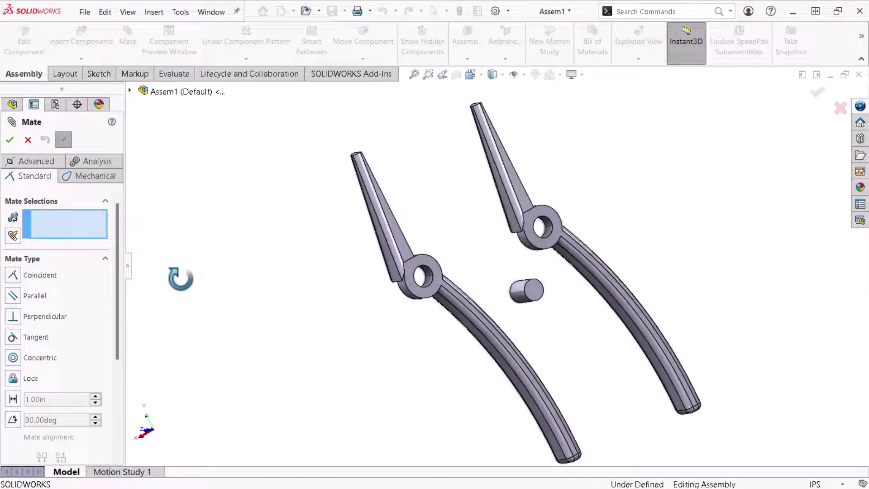
click(530, 292)
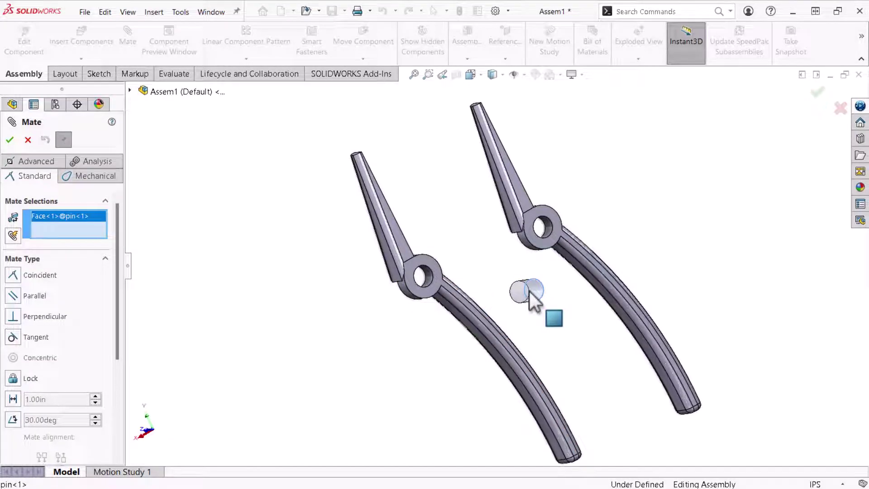
click(550, 243)
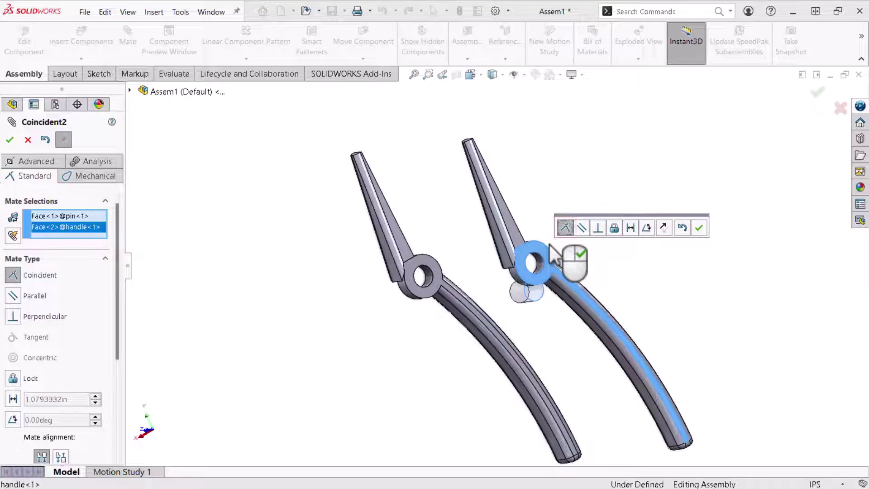
click(699, 228)
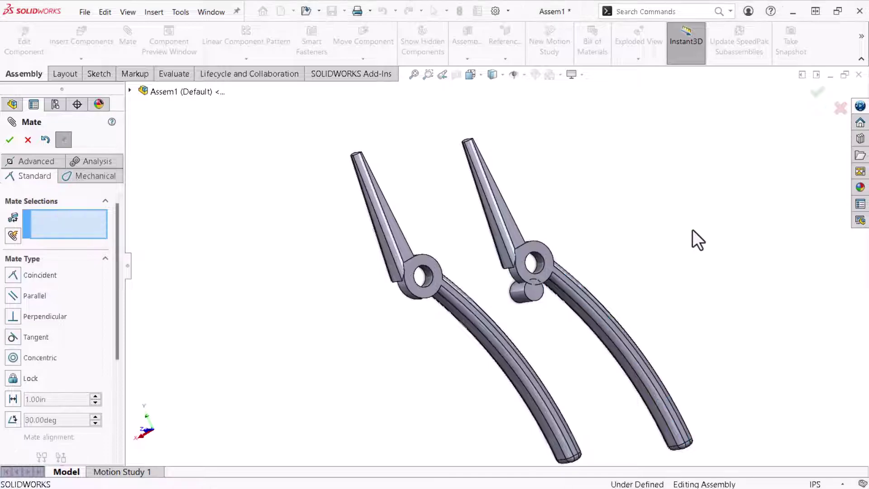
middle_drag(637, 243, 662, 242)
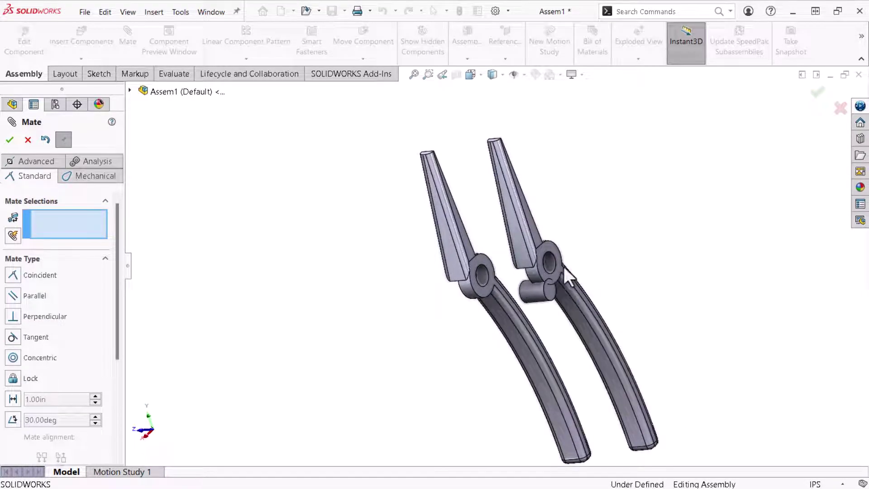
drag(563, 272, 573, 292)
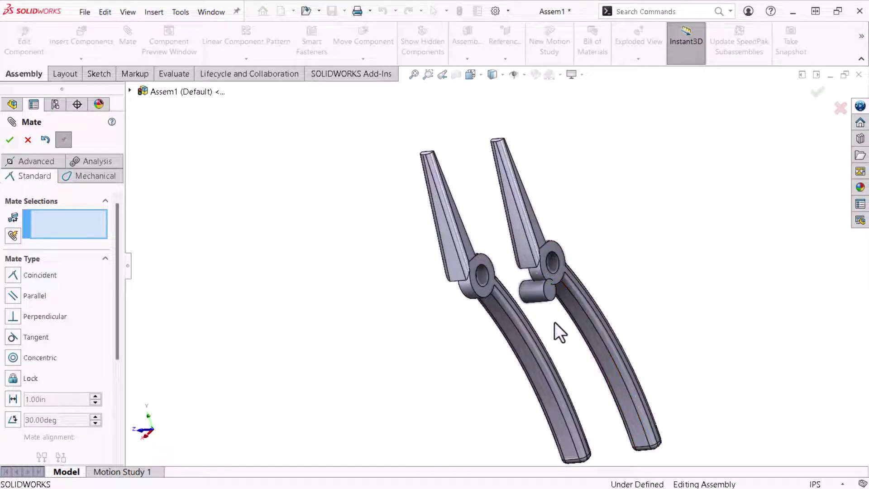
Add a Concentric mate seating handle<1>'s hole on the pin's cylindrical face.
middle_drag(557, 313, 534, 319)
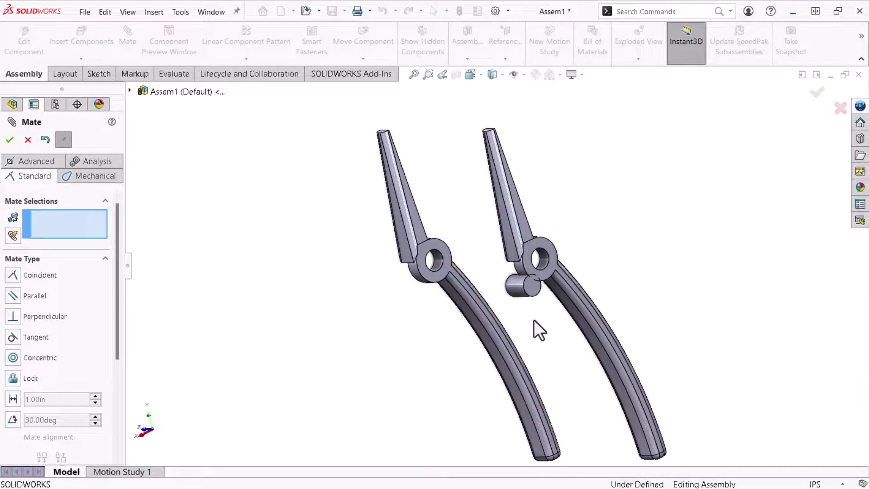
click(13, 359)
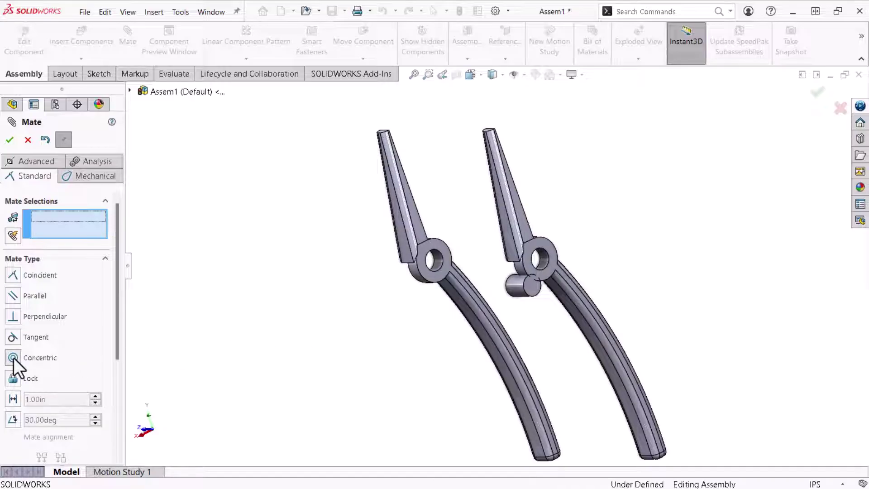
click(515, 290)
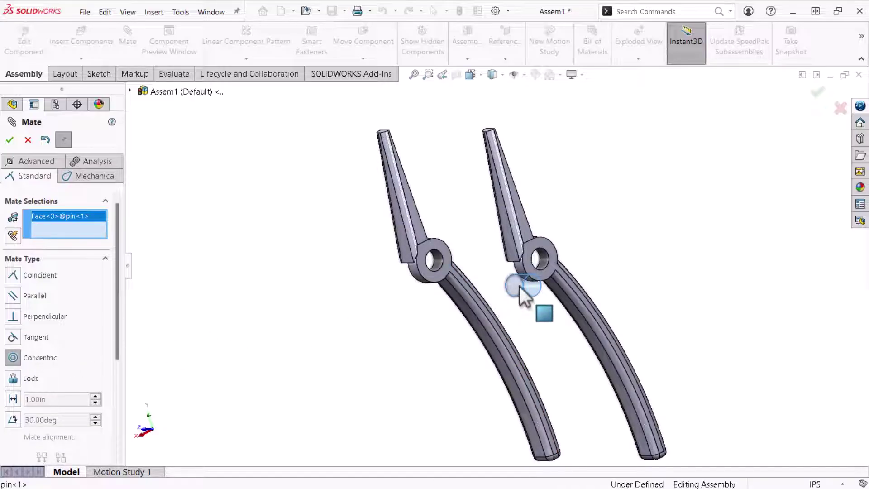
click(542, 262)
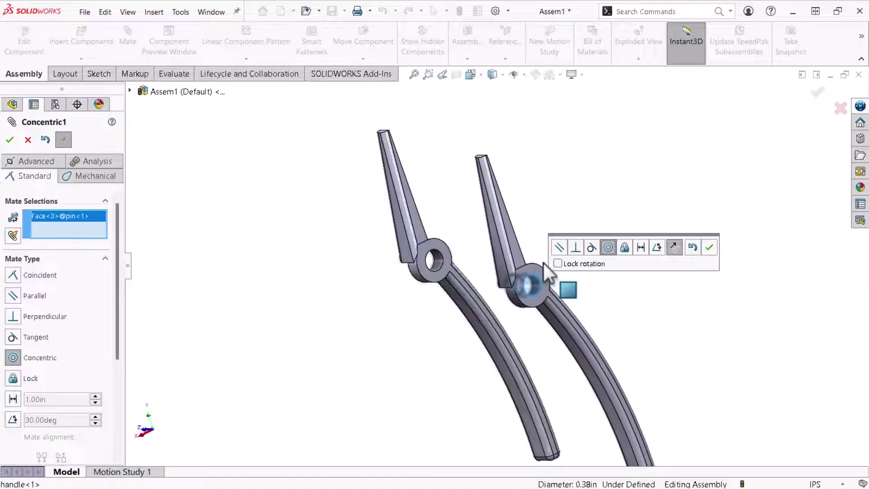
click(709, 247)
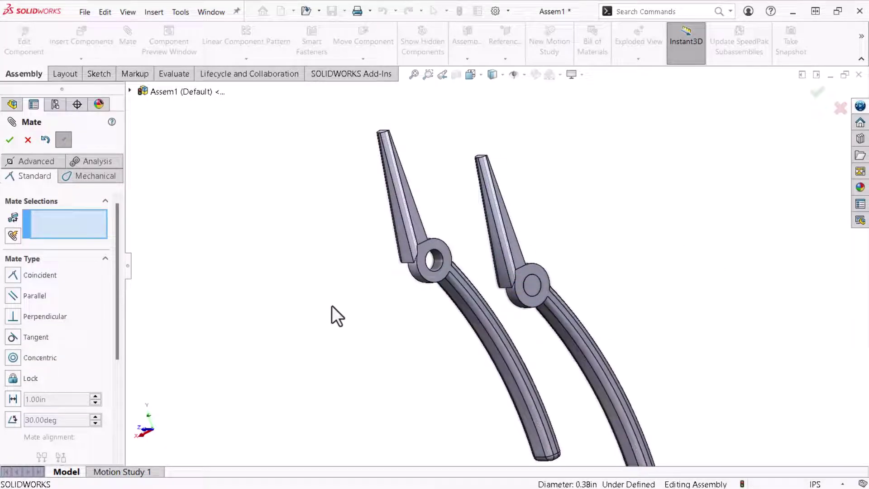
middle_drag(327, 311, 460, 302)
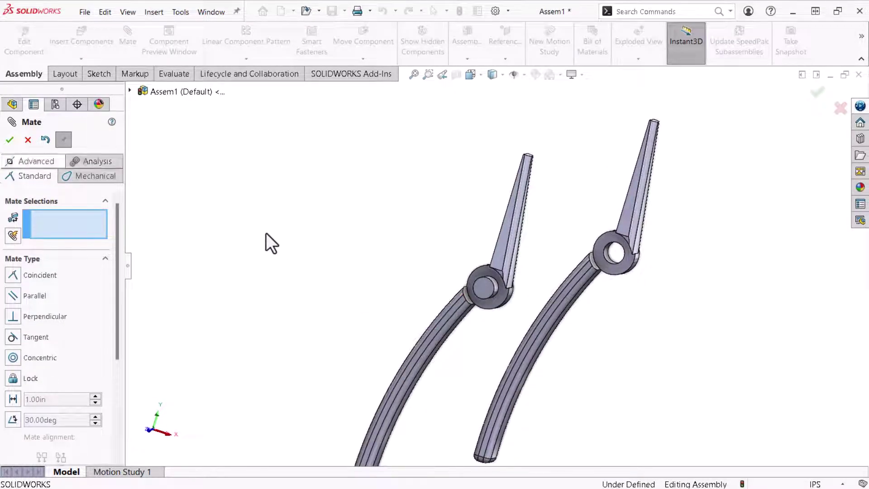
Test handle<1>'s swing on the pin, then mate both handles' hub faces coincident.
click(9, 140)
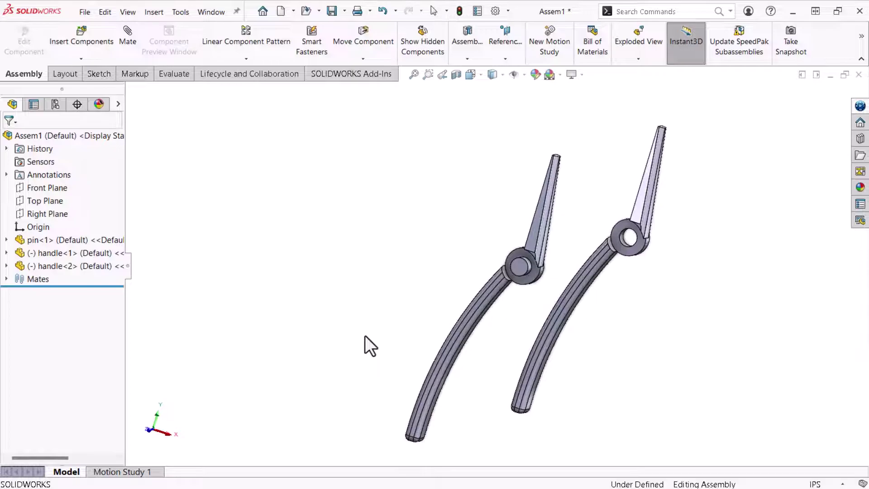
mouse_move(417, 409)
mouse_down()
mouse_move(414, 397)
mouse_move(408, 407)
mouse_move(415, 416)
mouse_up()
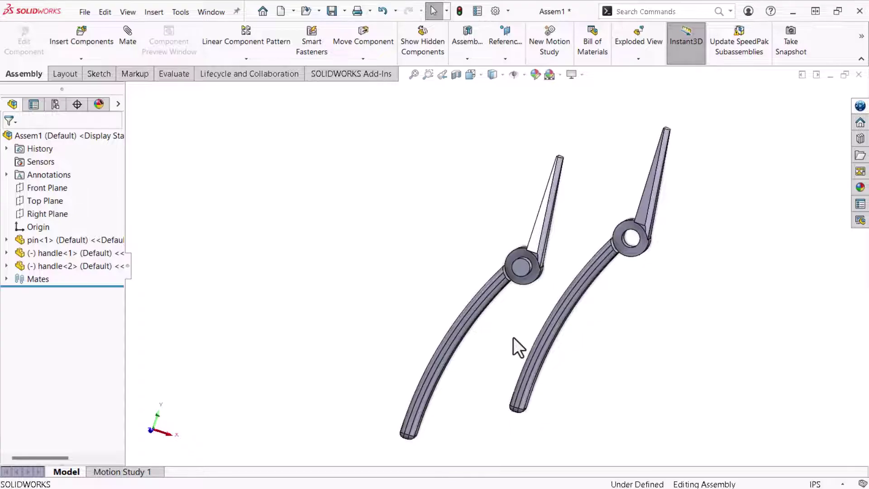
key(ctrl)
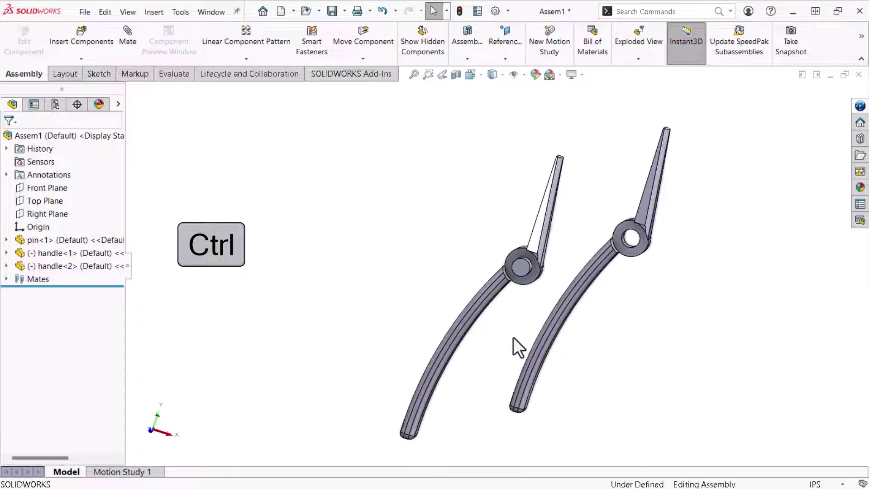
ctrl+click(527, 288)
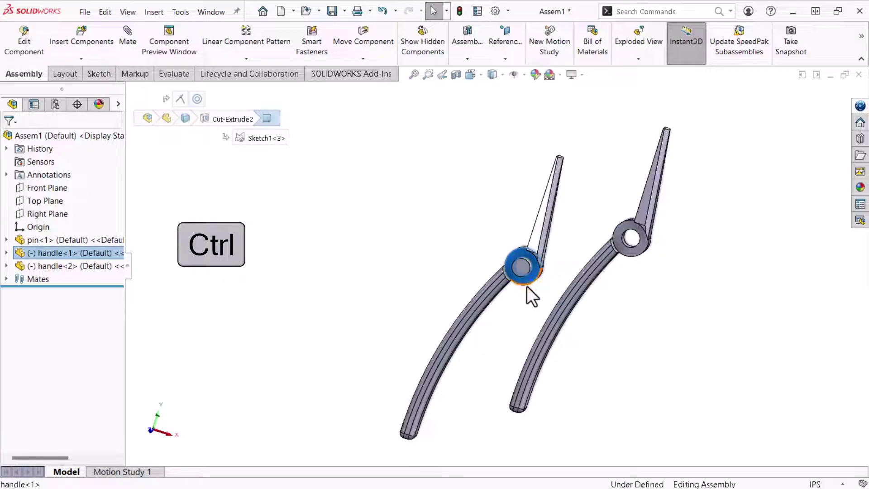
ctrl+click(632, 253)
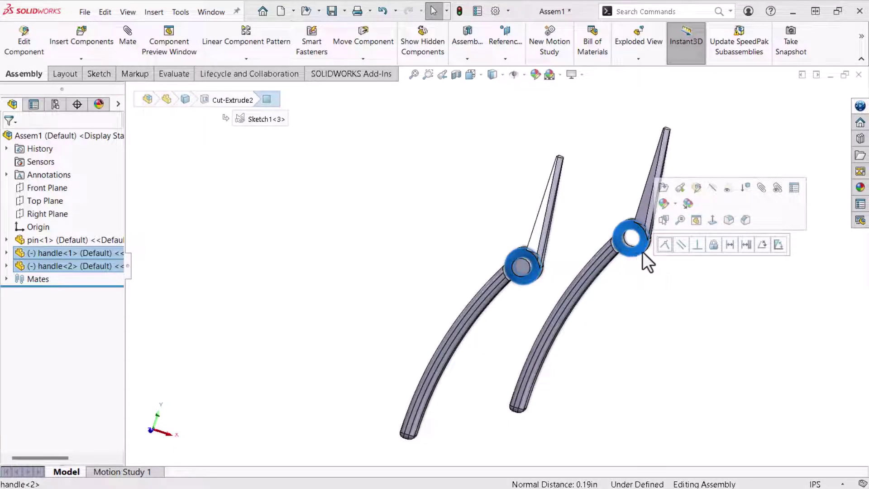
click(665, 245)
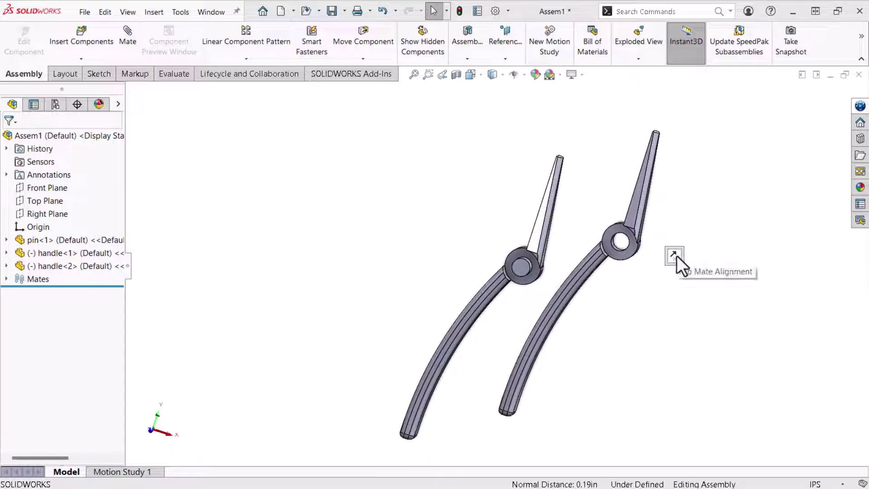
Flip the right handle's mate alignment and swing it around to close the jaws.
click(677, 255)
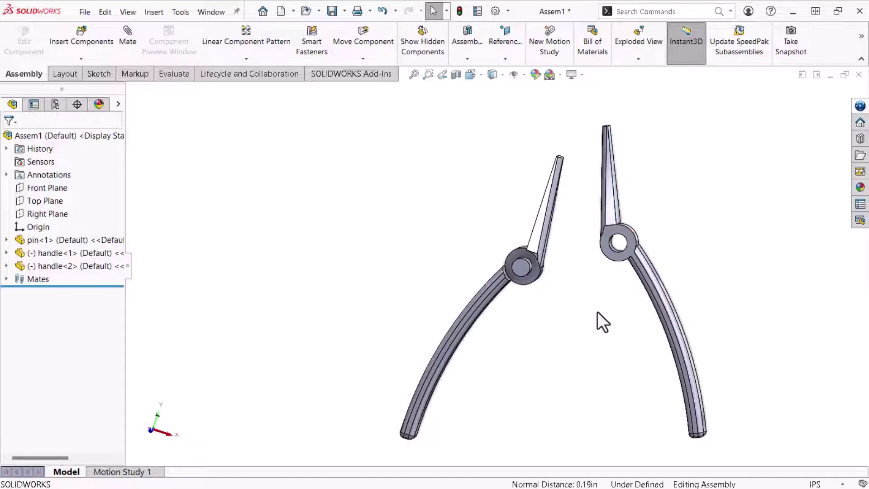
middle_drag(598, 311, 578, 336)
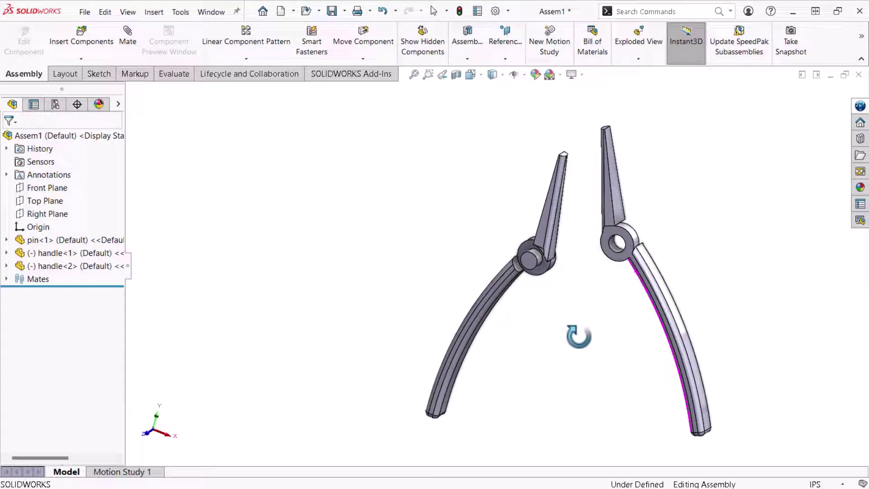
click(599, 254)
drag(591, 259, 556, 279)
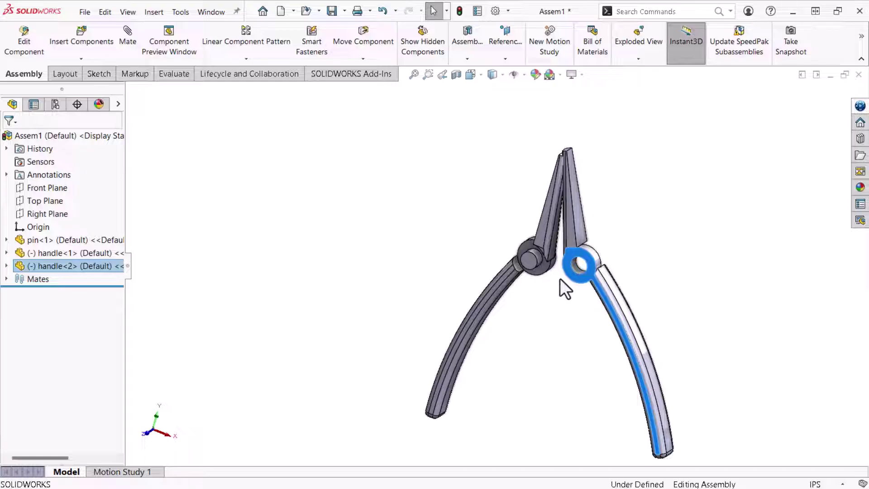
alt+click(561, 284)
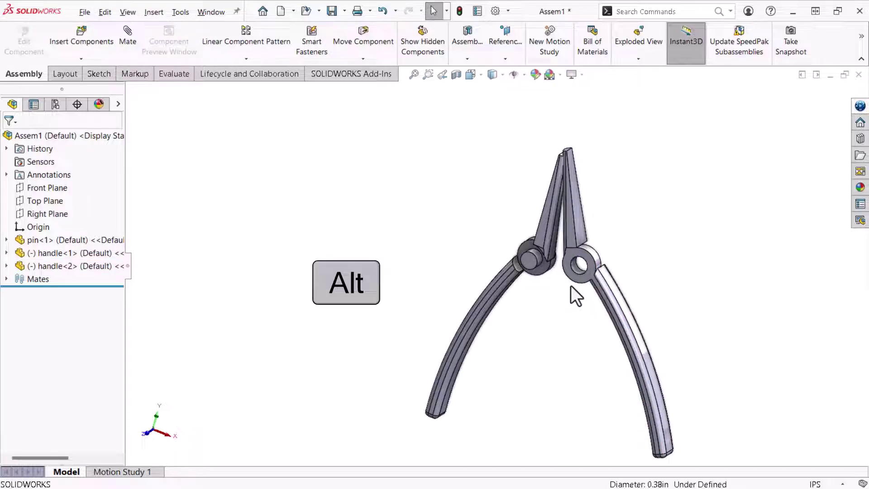
SmartMate handle<2>'s hole edge concentric to the pin and rotate it toward vertical.
alt+drag(575, 268, 542, 266)
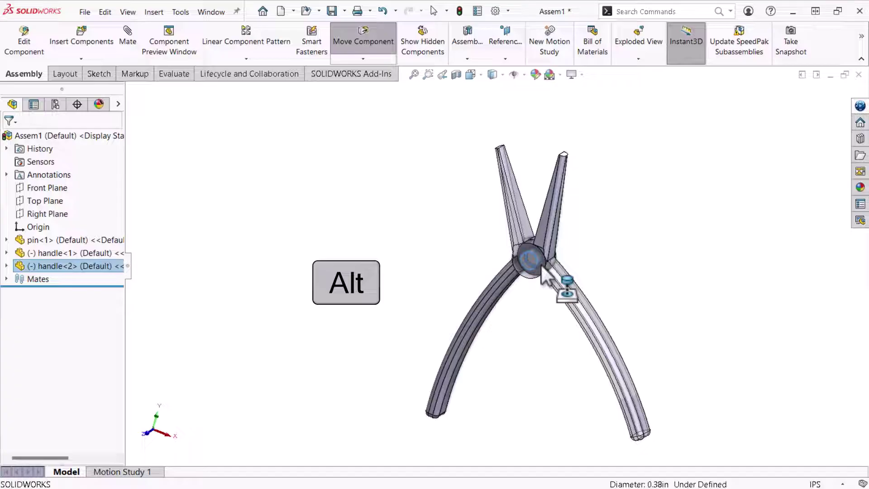
alt+drag(543, 266, 543, 265)
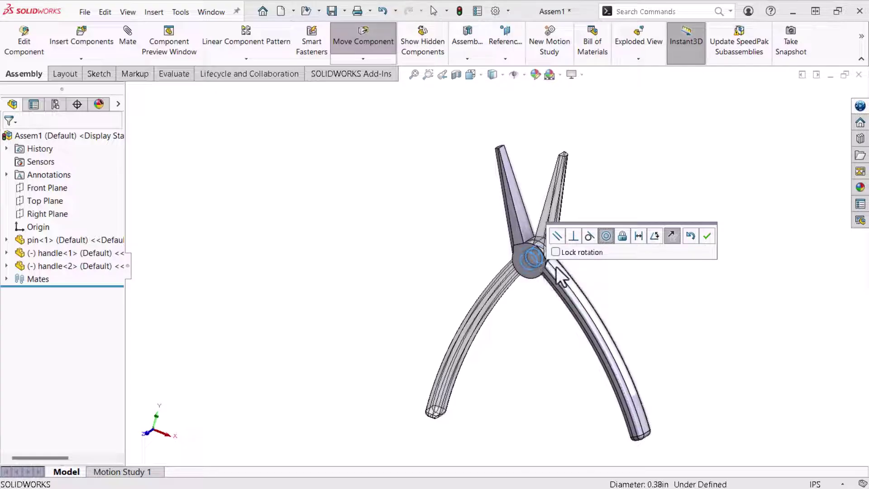
click(707, 235)
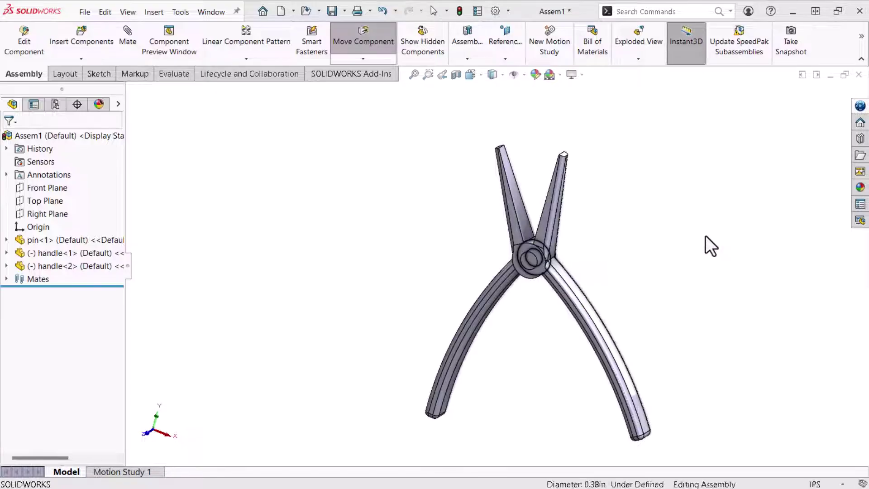
middle_drag(542, 347, 557, 320)
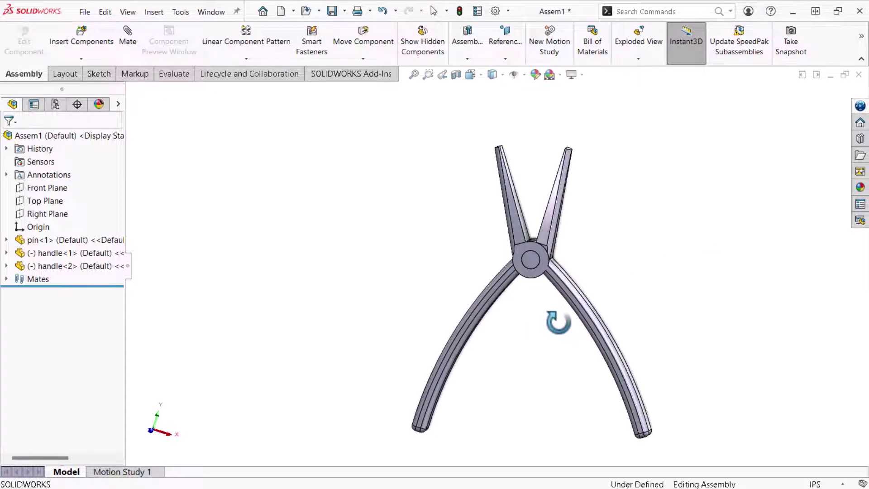
drag(587, 322, 557, 335)
key(Escape)
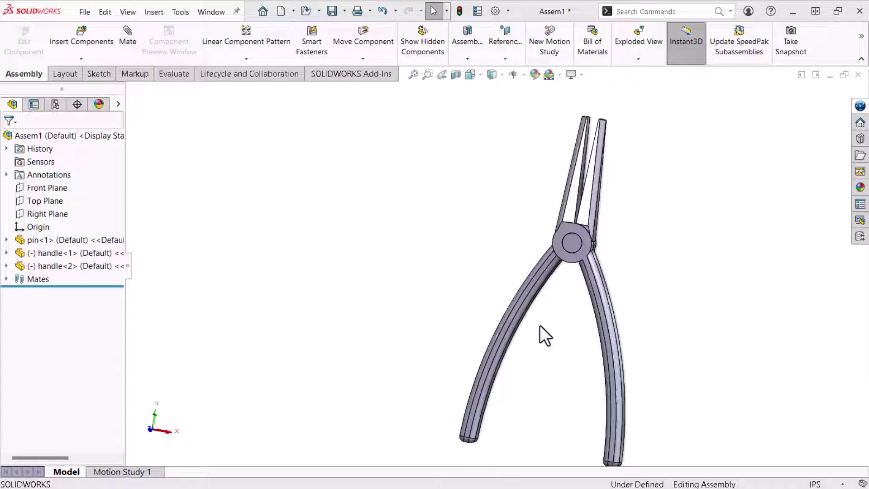
Lock pin<1> and handle<1> for editing in the Display Pane lock column.
click(119, 105)
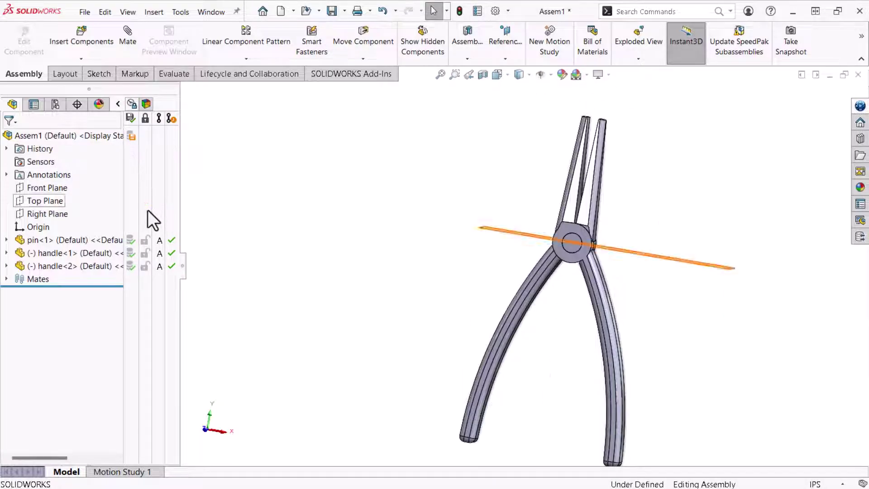
click(145, 240)
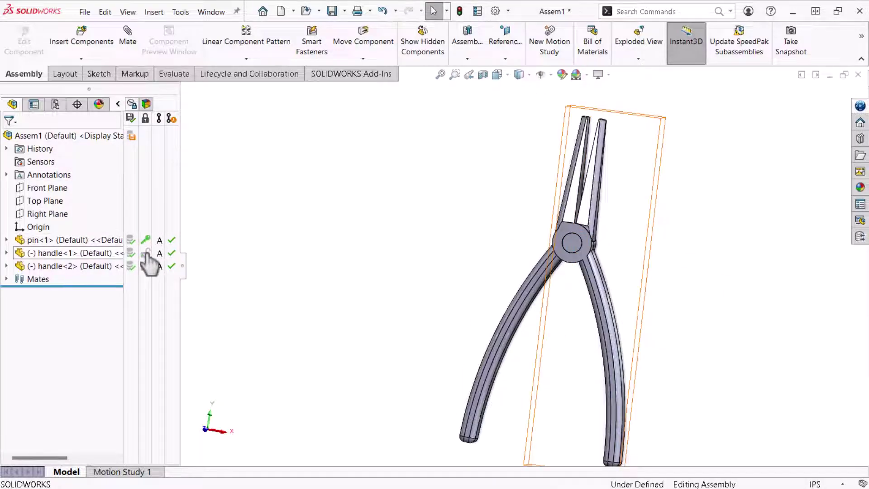
click(146, 252)
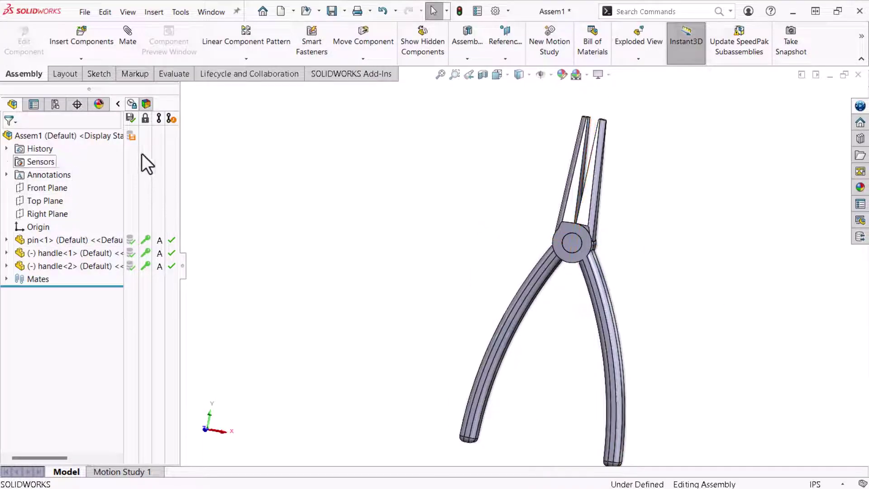
Save the assembly to 3DEXPERIENCE titled 'needle nose' under the Pliers bookmark.
click(118, 104)
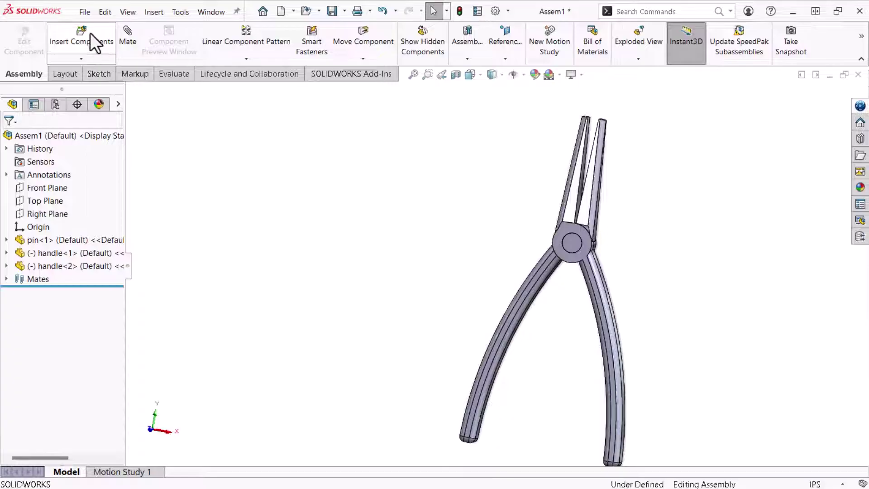
click(85, 14)
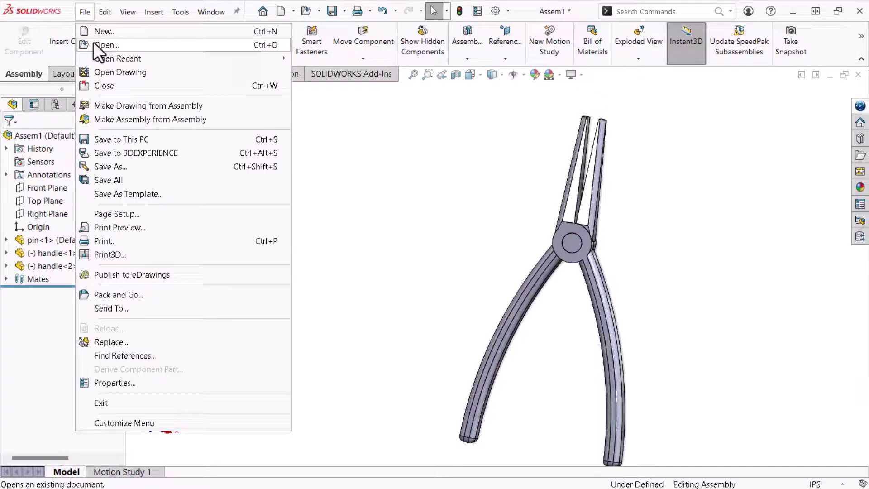
click(131, 153)
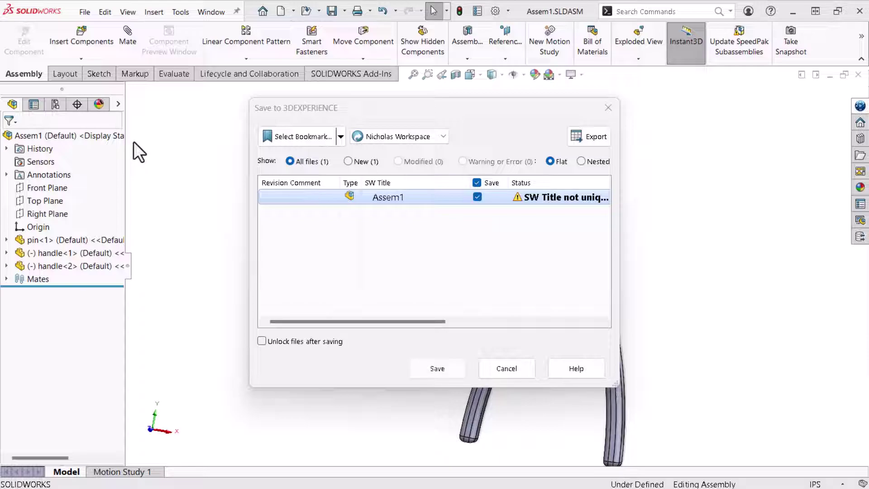
click(384, 197)
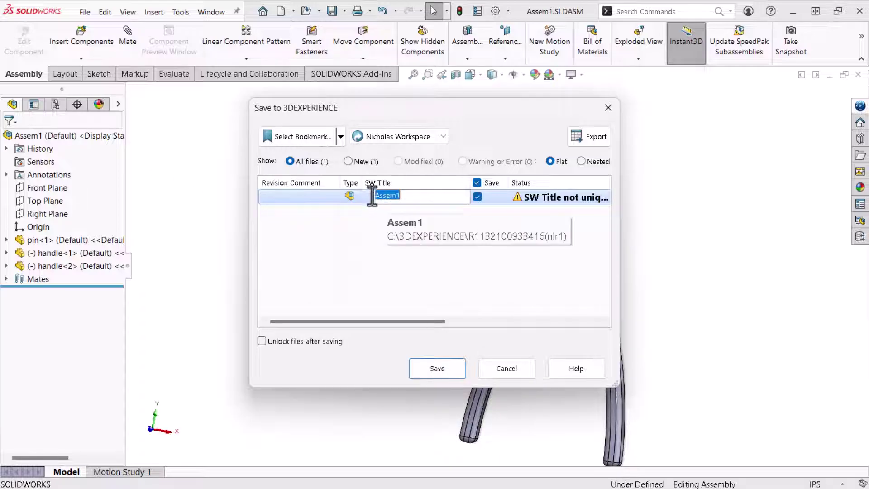
text(needle nose)
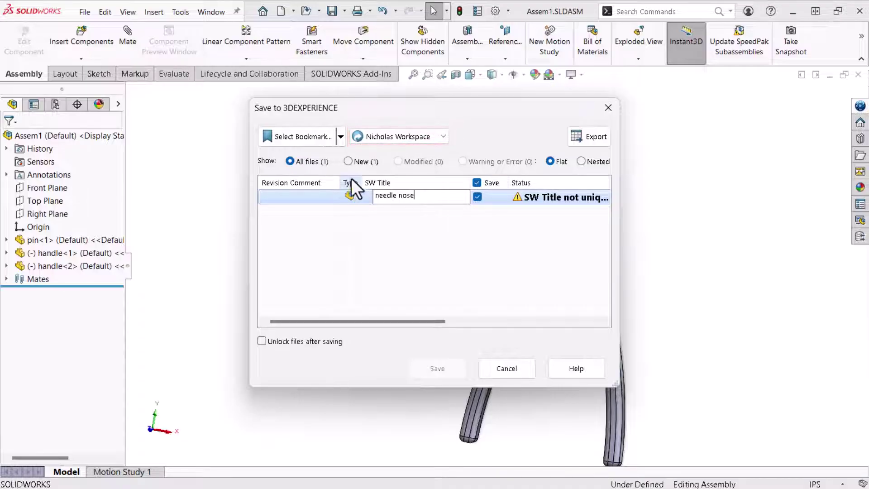
click(342, 142)
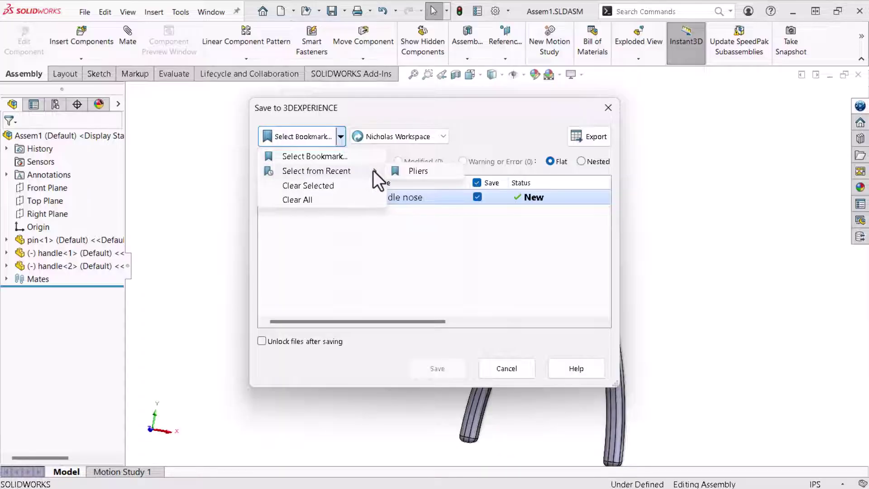
click(398, 171)
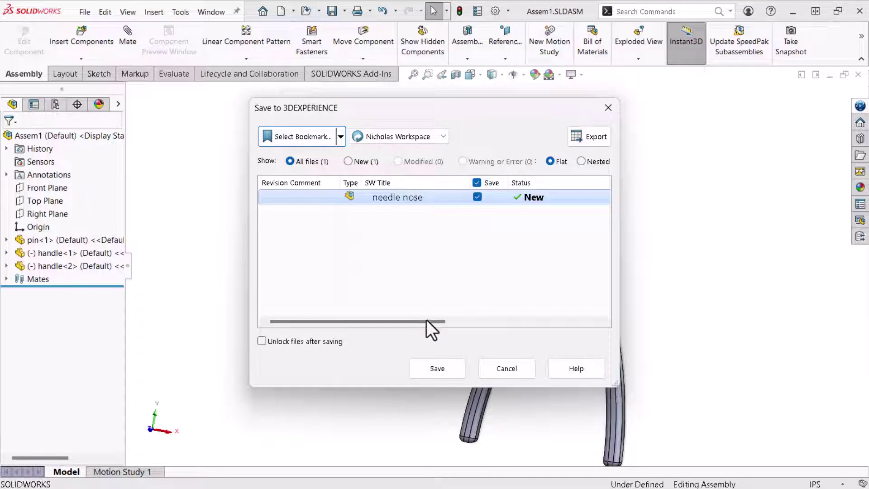
click(433, 366)
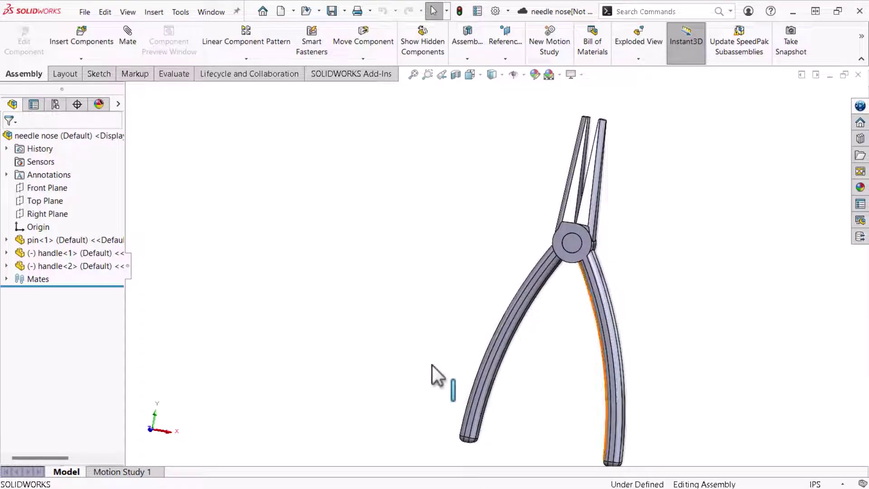
Lock the needle nose assembly from the 3DEXPERIENCE pane's Collaboration tools.
click(860, 108)
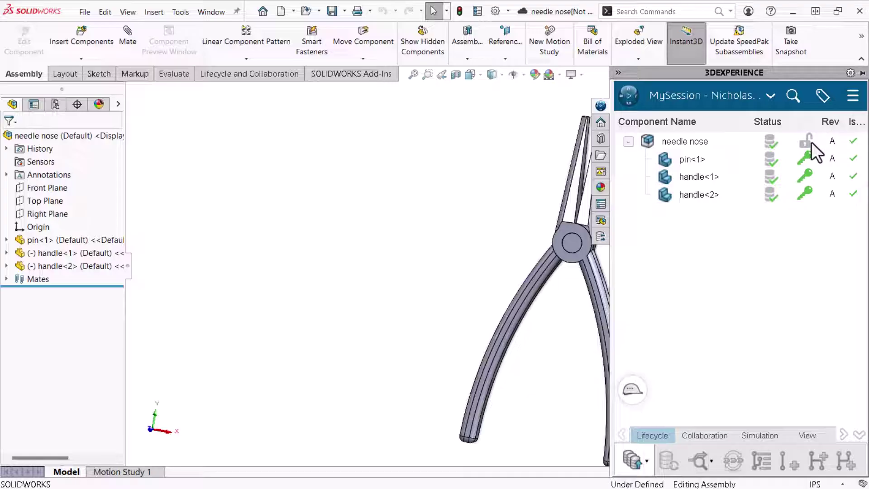
click(705, 142)
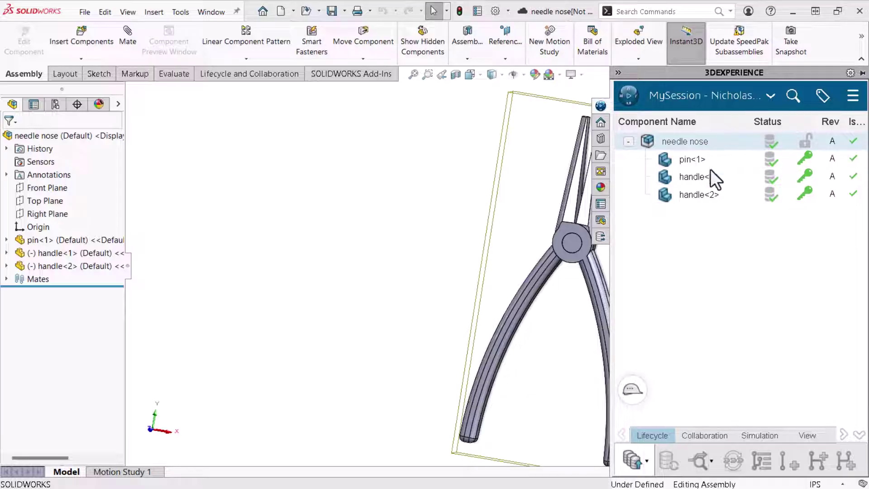
click(712, 439)
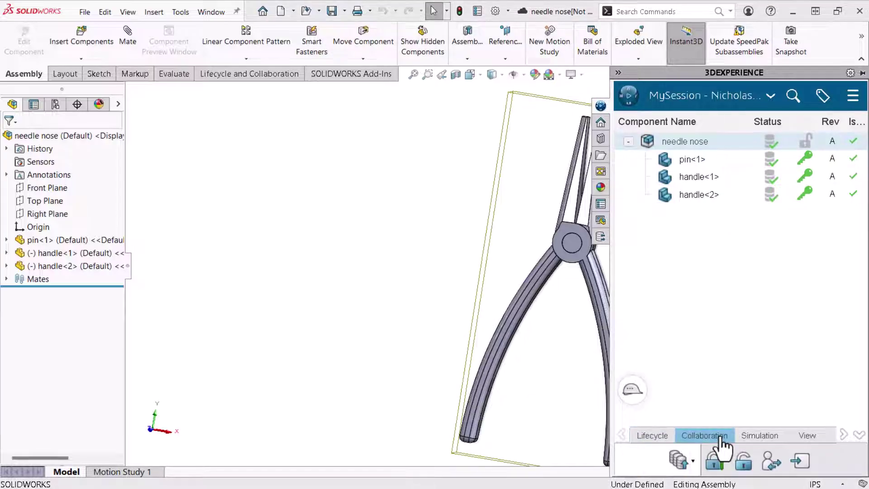
click(718, 461)
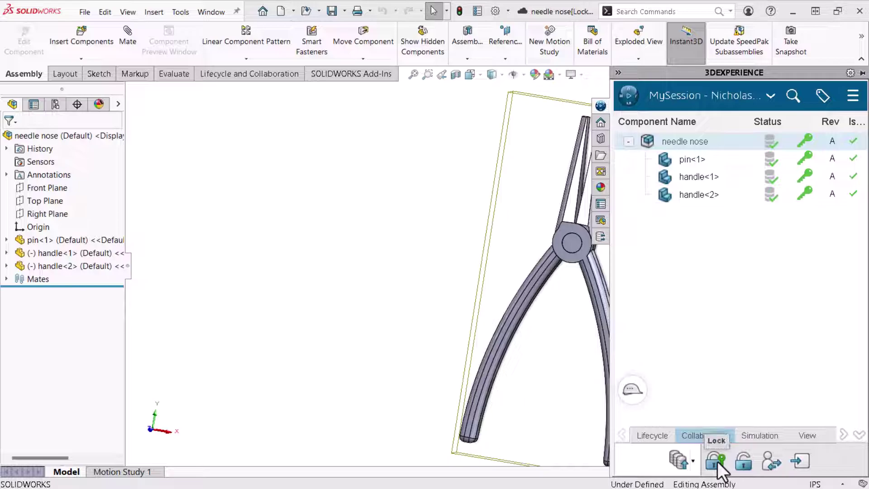
click(430, 309)
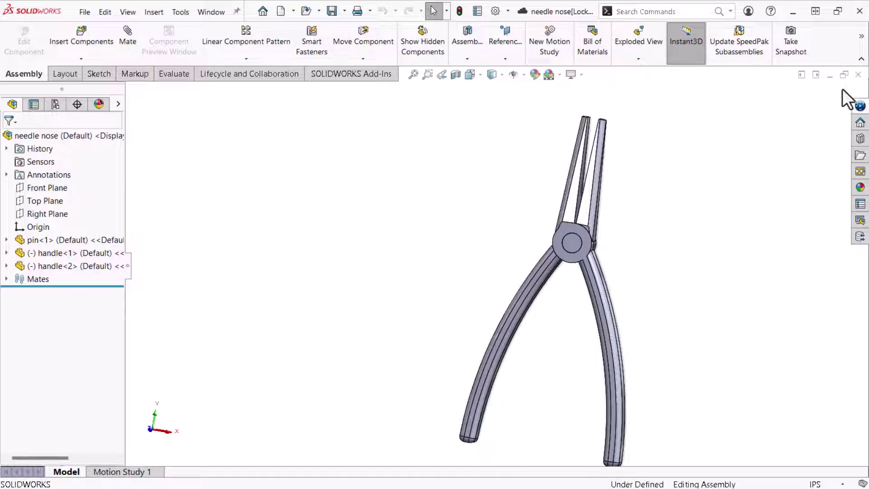
Close the needle nose document window.
click(858, 74)
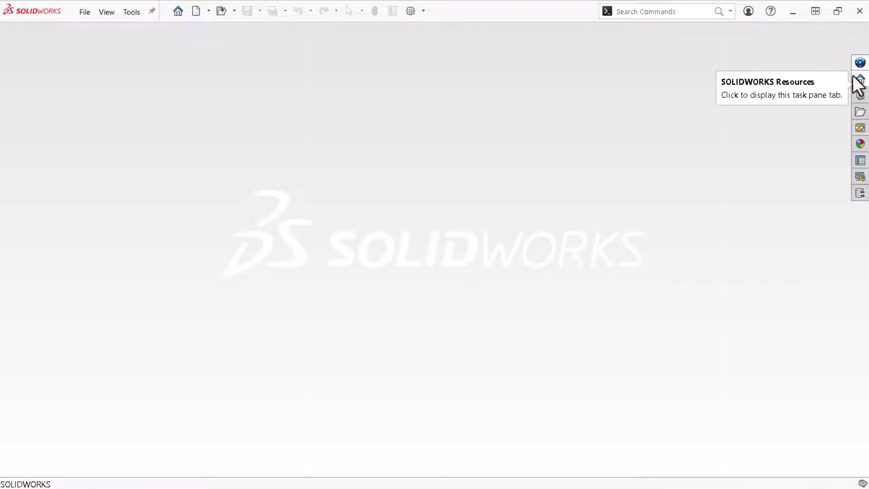